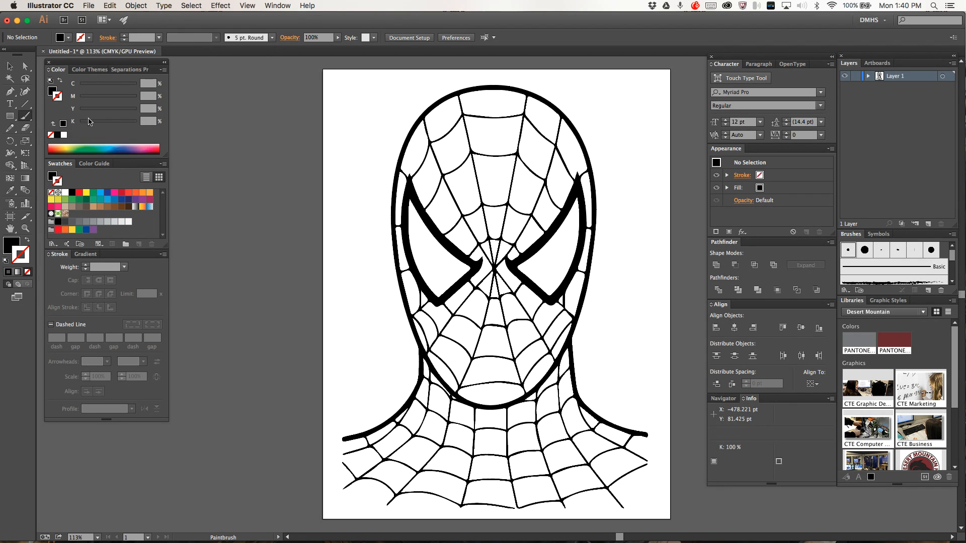
Make the Blob Brush the current brush tool, and return to the Selection tool
{"action": "left_click", "coordinate": [26, 118]}
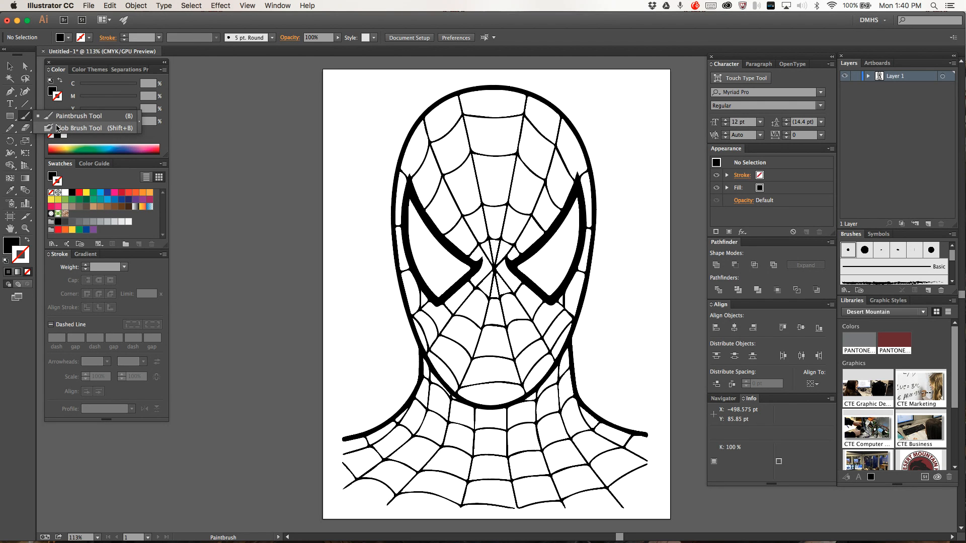
{"action": "left_click", "coordinate": [59, 129]}
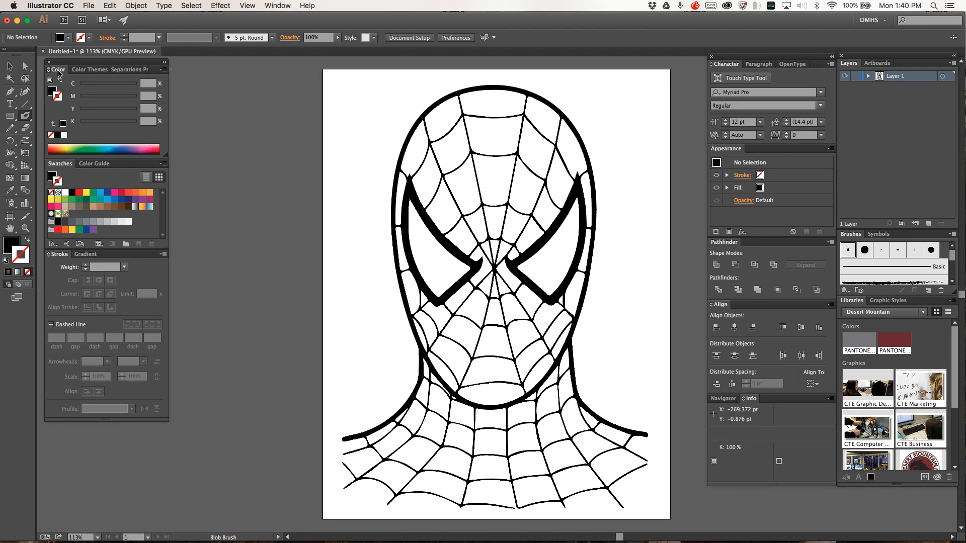
{"action": "left_click", "coordinate": [9, 66]}
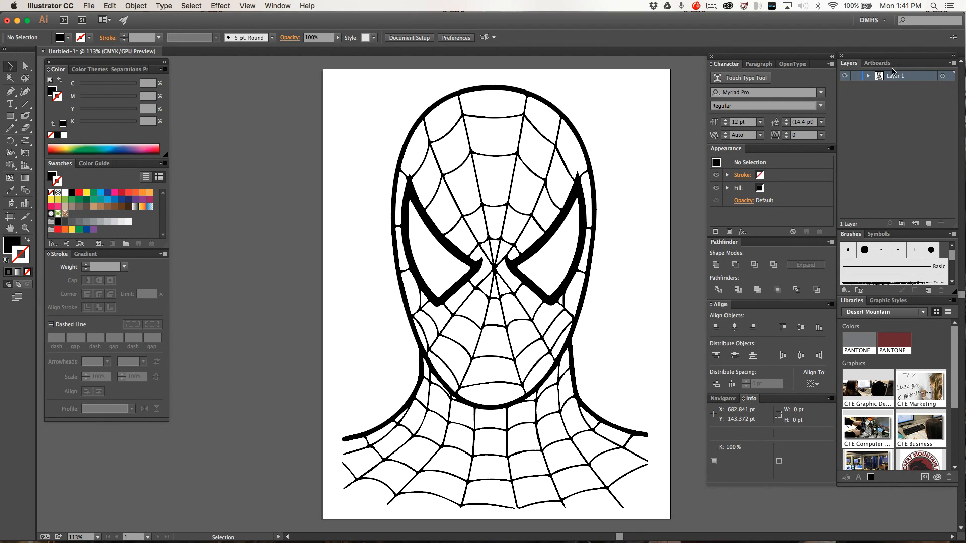
Add a new layer beneath Layer 1 and lock Layer 1, which holds the black line art
{"action": "left_click", "coordinate": [928, 224]}
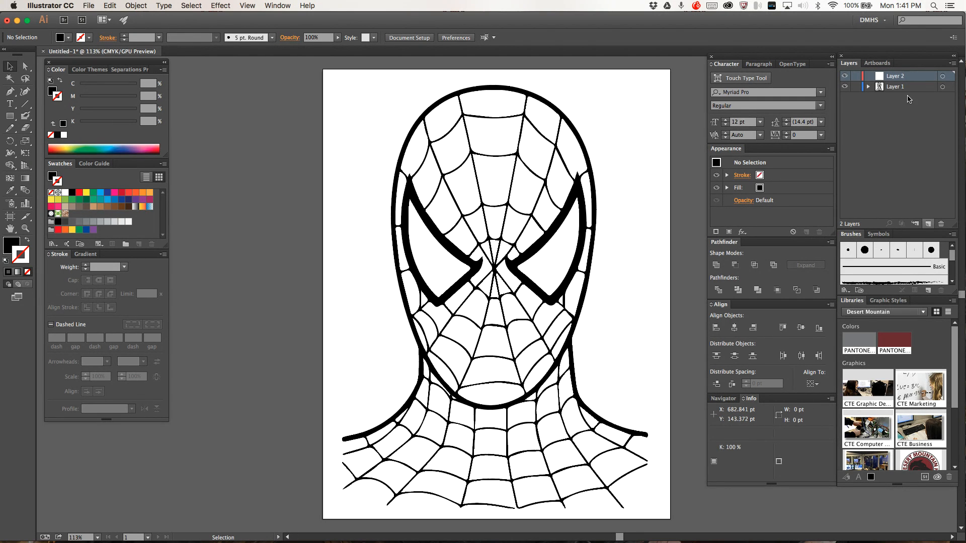
{"action": "left_click_drag", "start_coordinate": [902, 79], "coordinate": [899, 99]}
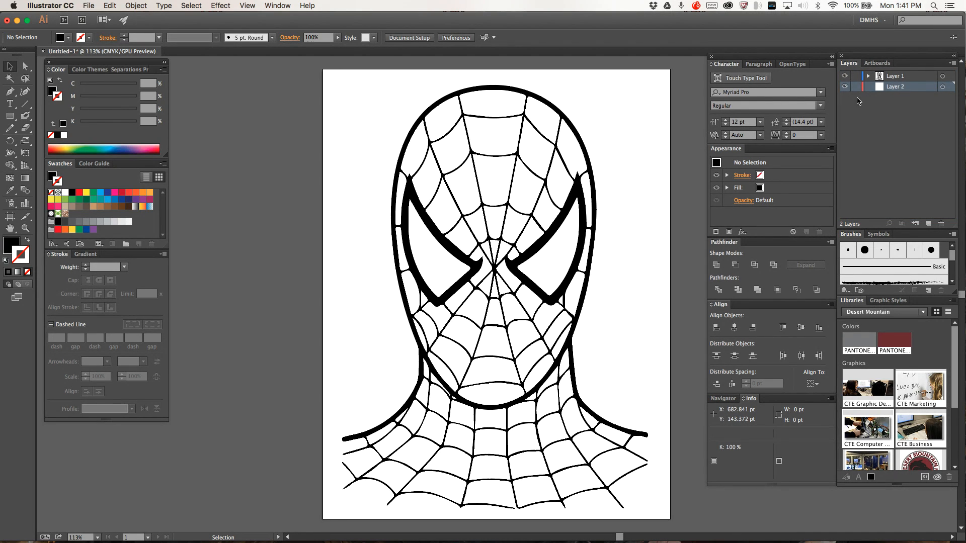
{"action": "left_click", "coordinate": [857, 77]}
Set up a greatly enlarged Blob Brush with no fill and a red stroke of C 15, M 100, Y 90, K 10
{"action": "left_click", "coordinate": [25, 115]}
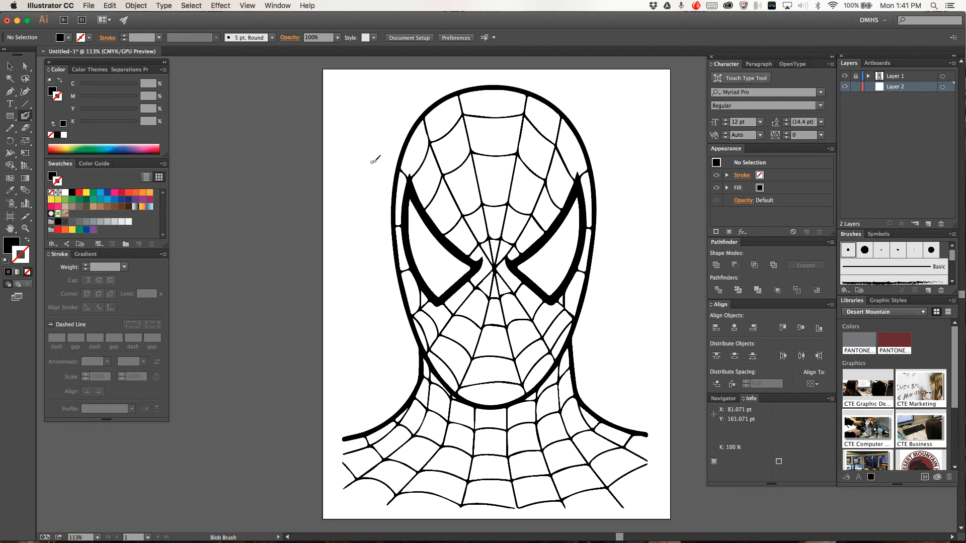
{"action": "key", "text": "shift+x"}
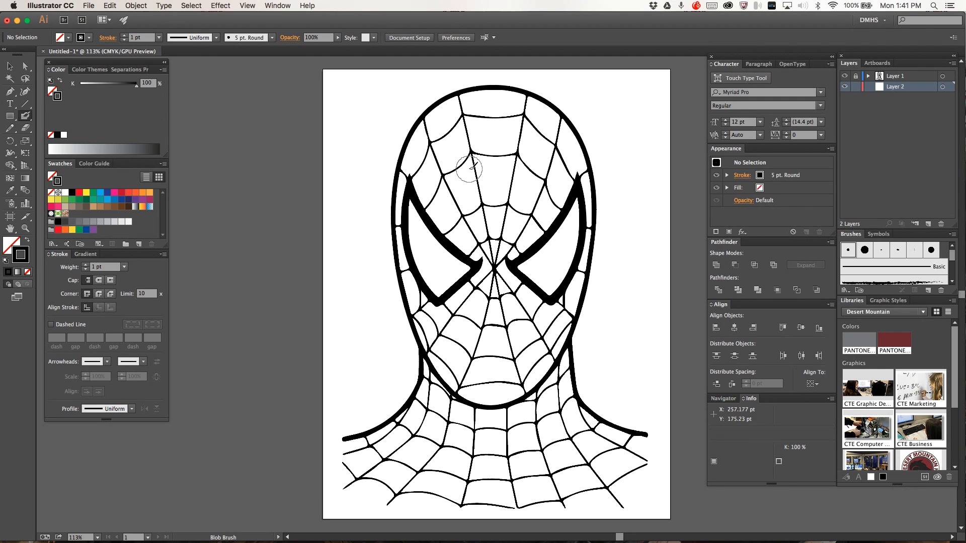
{"action": "key", "text": "bracketright"}
{"action": "key", "text": "bracketright"}
{"action": "key", "text": "bracketright"}
{"action": "key", "text": "bracketright"}
{"action": "key", "text": "bracketright"}
{"action": "key", "text": "bracketright"}
{"action": "key", "text": "bracketright"}
{"action": "key", "text": "bracketright"}
{"action": "key", "text": "bracketright"}
{"action": "key", "text": "bracketright"}
{"action": "key", "text": "bracketright"}
{"action": "key", "text": "bracketright"}
{"action": "key", "text": "bracketright"}
{"action": "key", "text": "bracketright"}
{"action": "key", "text": "bracketright"}
{"action": "key", "text": "bracketright"}
{"action": "key", "text": "bracketright"}
{"action": "key", "text": "bracketright"}
{"action": "key", "text": "bracketright"}
{"action": "left_click", "coordinate": [121, 195]}
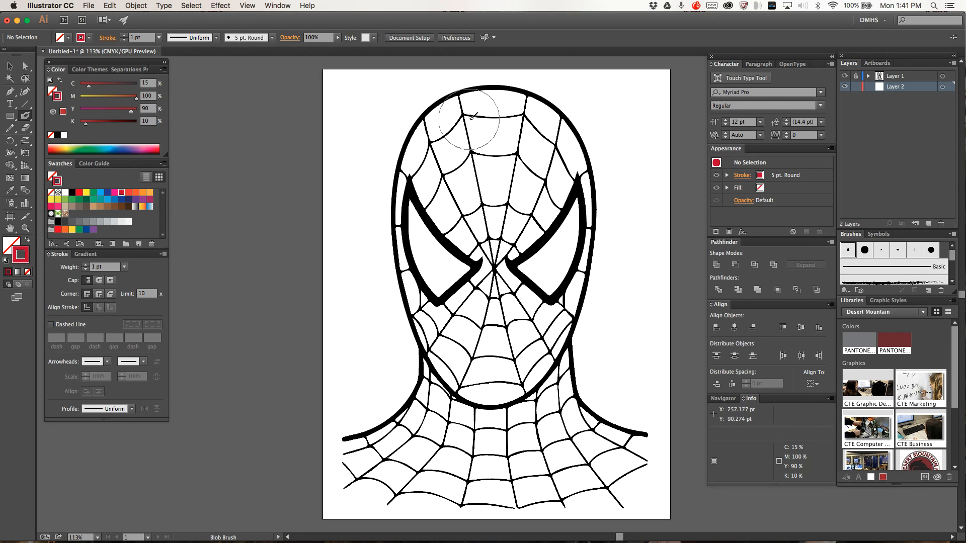
Paint red across the top of the head, down its right side and over the lower face with the Blob Brush
{"action": "left_click_drag", "start_coordinate": [468, 120], "coordinate": [451, 133]}
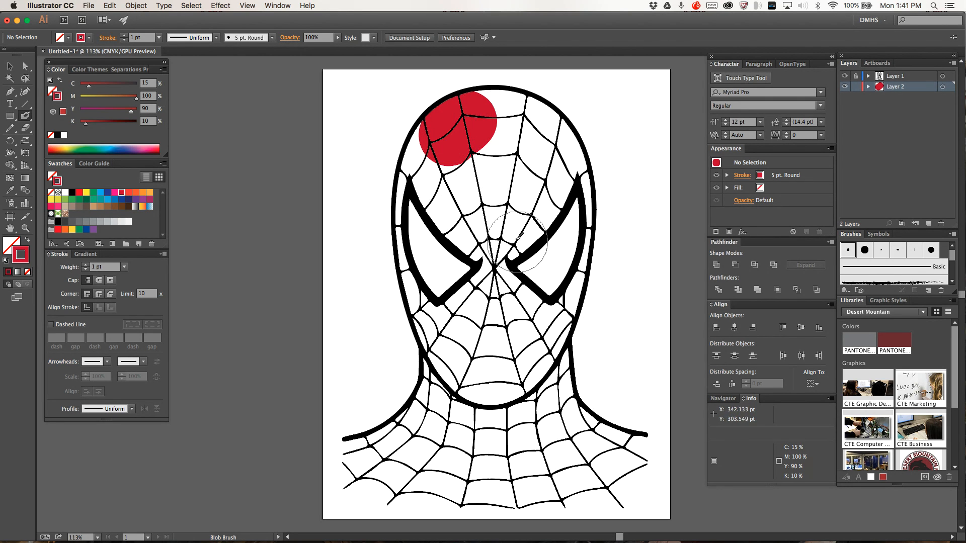
{"action": "mouse_move", "coordinate": [485, 115]}
{"action": "left_mouse_down"}
{"action": "mouse_move", "coordinate": [478, 109]}
{"action": "mouse_move", "coordinate": [533, 122]}
{"action": "mouse_move", "coordinate": [556, 146]}
{"action": "mouse_move", "coordinate": [566, 225]}
{"action": "mouse_move", "coordinate": [557, 252]}
{"action": "left_mouse_up"}
{"action": "mouse_move", "coordinate": [554, 254]}
{"action": "left_mouse_down"}
{"action": "mouse_move", "coordinate": [535, 354]}
{"action": "mouse_move", "coordinate": [510, 380]}
{"action": "mouse_move", "coordinate": [468, 370]}
{"action": "mouse_move", "coordinate": [441, 306]}
{"action": "left_mouse_up"}
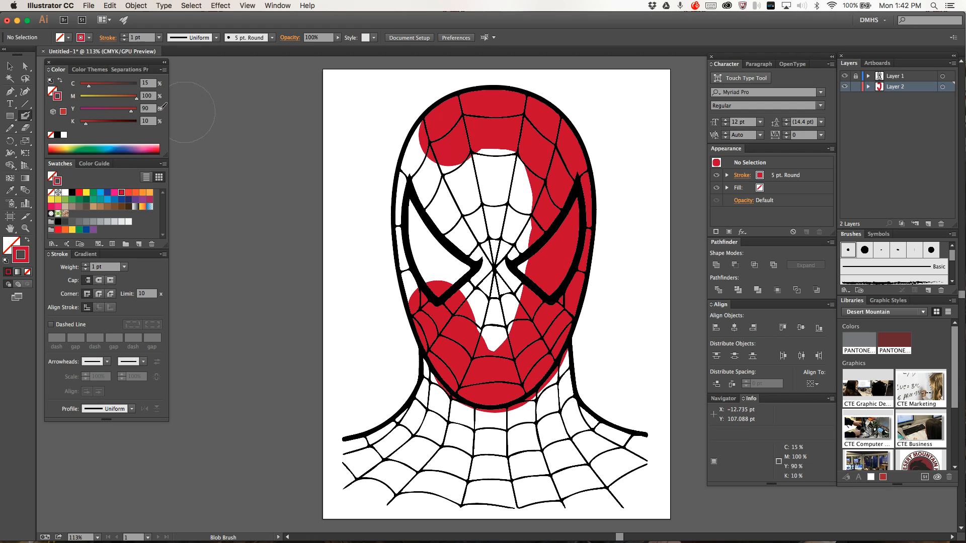
Select the painted red shape to examine its outline path and fill, and deselect it
{"action": "left_click", "coordinate": [9, 67]}
{"action": "left_click", "coordinate": [566, 126]}
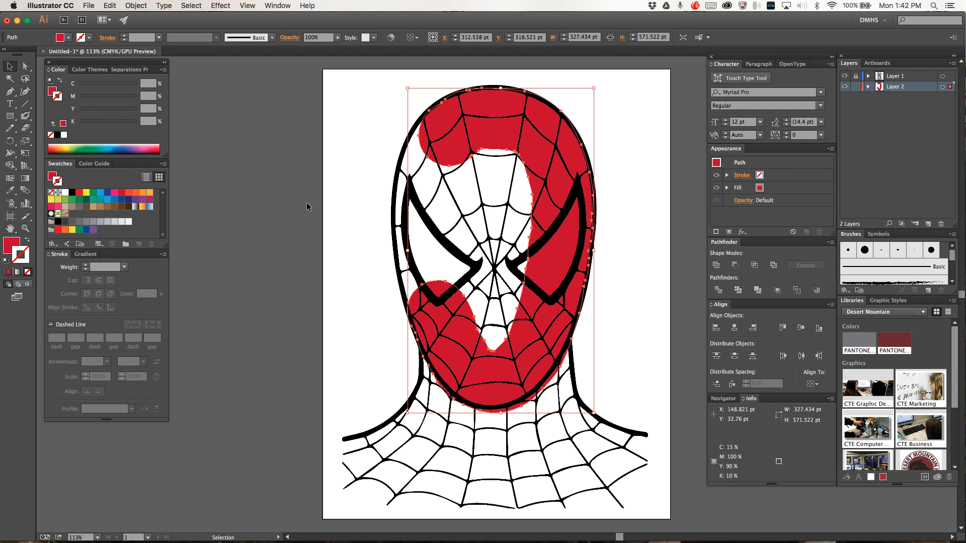
{"action": "left_click", "coordinate": [364, 154]}
Draw two crossing red Paintbrush strokes on the blank area beside the head for comparison
{"action": "left_click_drag", "start_coordinate": [22, 116], "coordinate": [50, 117]}
{"action": "left_click_drag", "start_coordinate": [356, 151], "coordinate": [351, 238]}
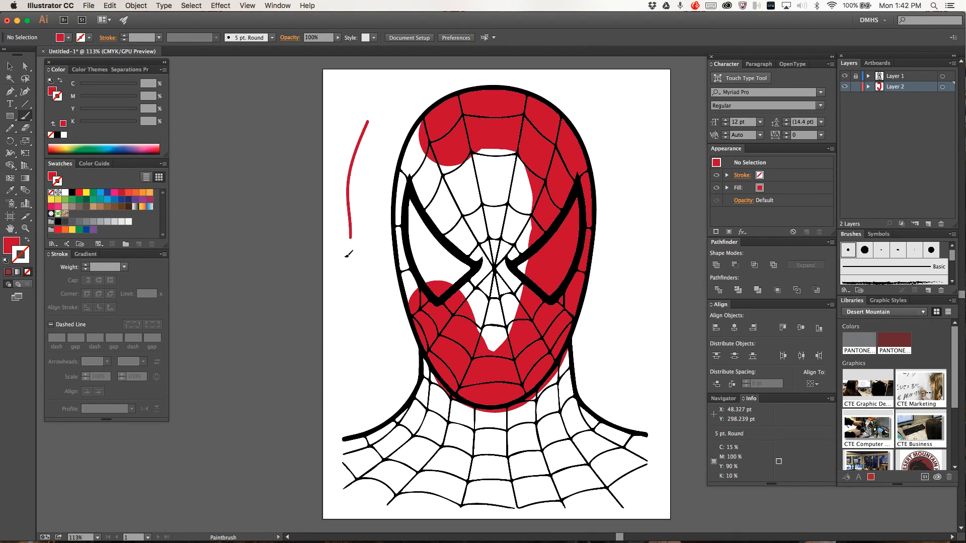
{"action": "mouse_move", "coordinate": [342, 139]}
{"action": "left_mouse_down"}
{"action": "mouse_move", "coordinate": [359, 172]}
{"action": "mouse_move", "coordinate": [362, 234]}
{"action": "left_mouse_up"}
Delete the two Paintbrush test strokes beside the head one after the other
{"action": "left_click", "coordinate": [10, 65]}
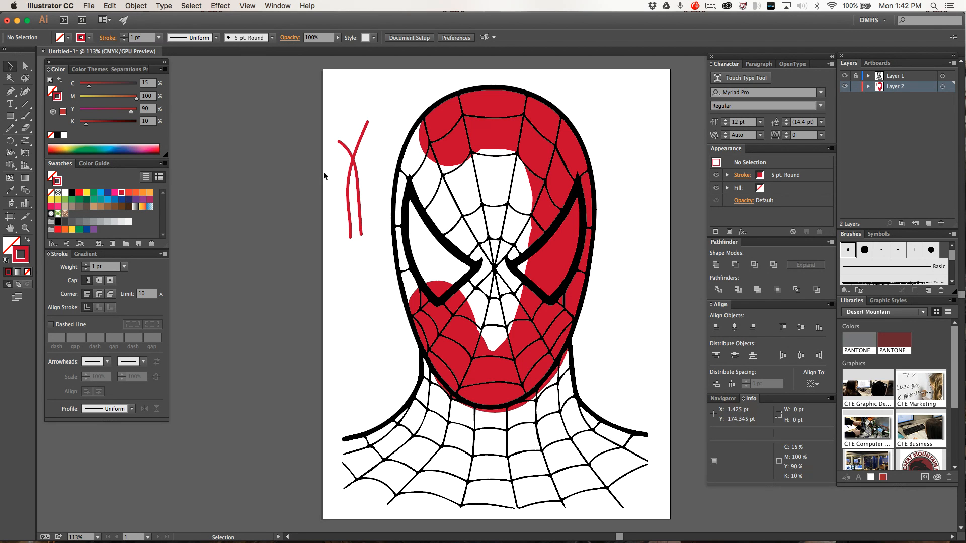
{"action": "left_click", "coordinate": [358, 174]}
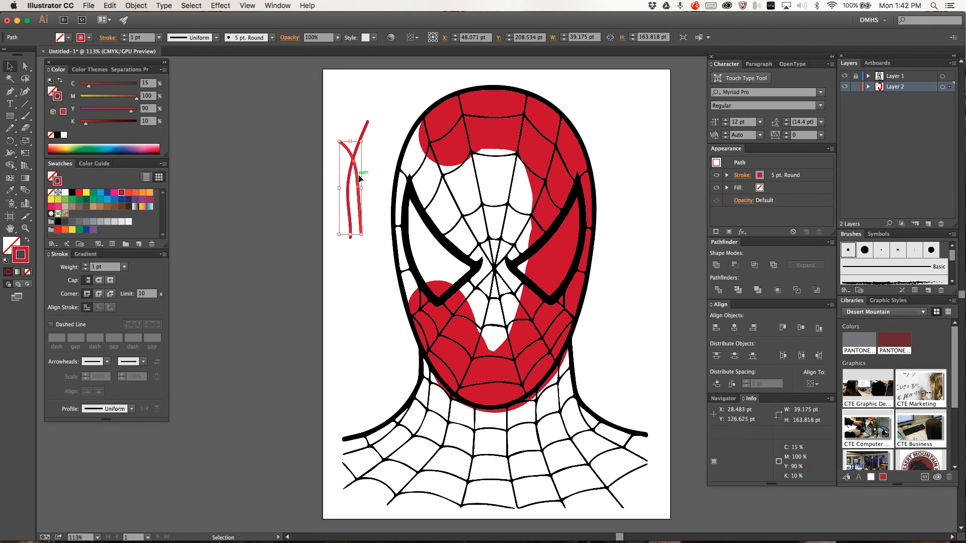
{"action": "key", "text": "Delete"}
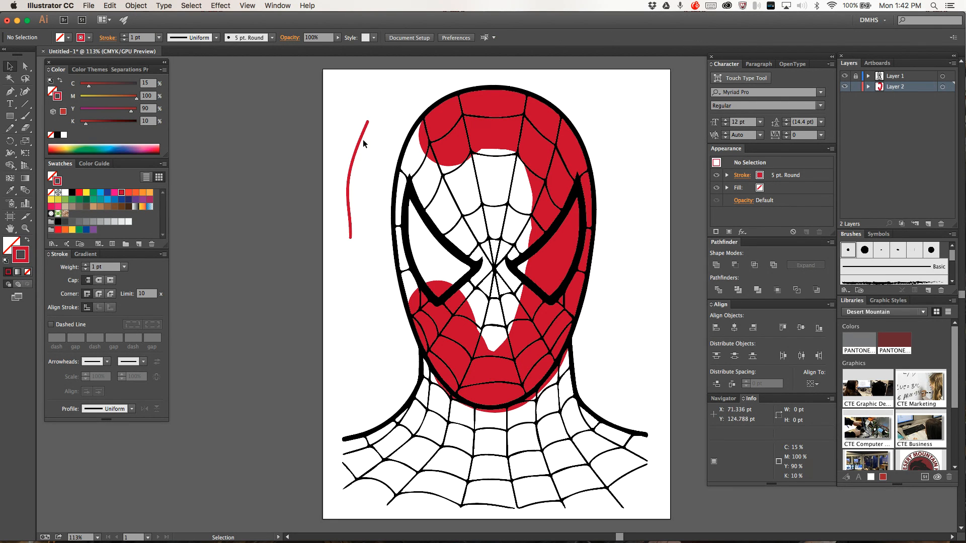
{"action": "left_click", "coordinate": [362, 140]}
{"action": "key", "text": "Delete"}
Paint red over the middle of the forehead down to the nose bridge with a 44 pt Blob Brush
{"action": "left_click", "coordinate": [455, 144]}
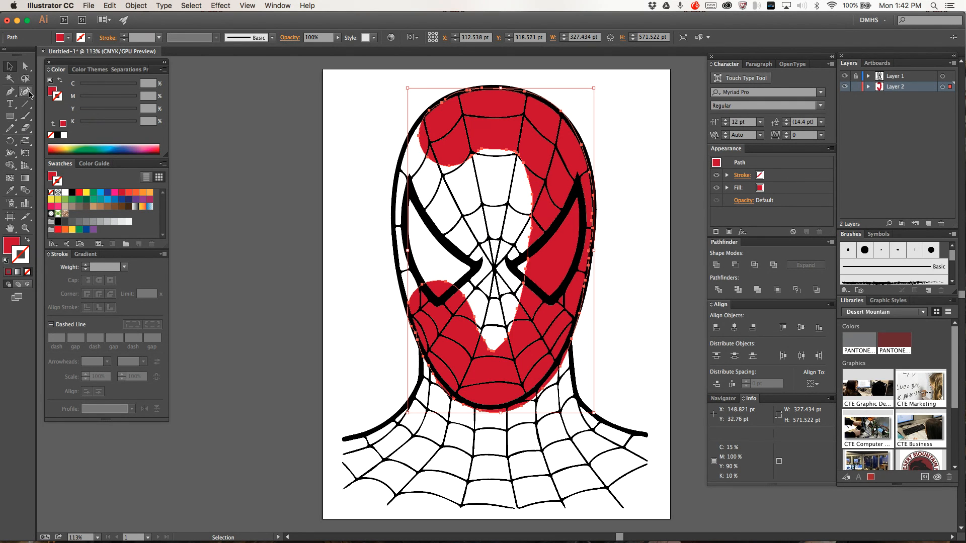
{"action": "left_click", "coordinate": [24, 116]}
{"action": "left_click", "coordinate": [60, 126]}
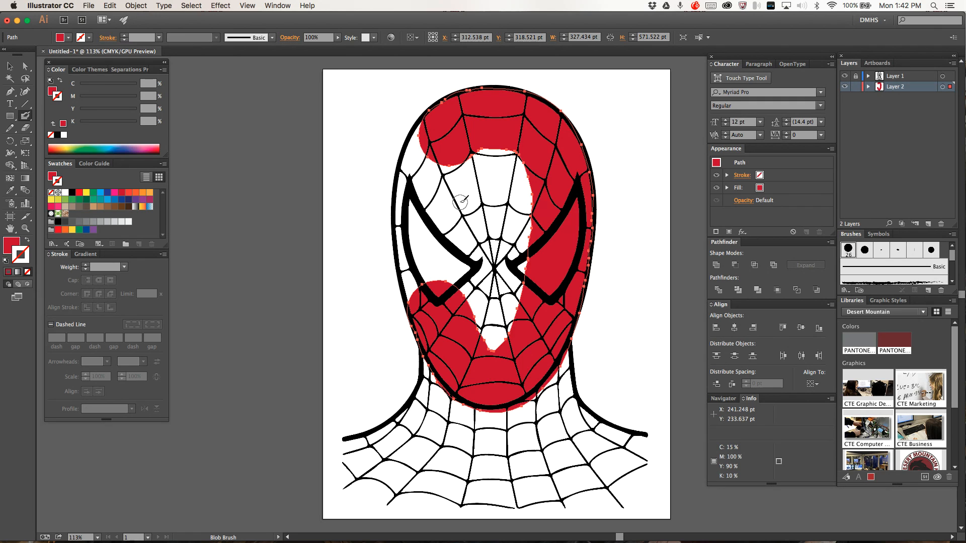
{"action": "key", "text": "bracketright"}
{"action": "mouse_move", "coordinate": [487, 145]}
{"action": "left_mouse_down"}
{"action": "mouse_move", "coordinate": [504, 242]}
{"action": "mouse_move", "coordinate": [539, 179]}
{"action": "mouse_move", "coordinate": [513, 140]}
{"action": "mouse_move", "coordinate": [531, 186]}
{"action": "mouse_move", "coordinate": [504, 164]}
{"action": "left_mouse_up"}
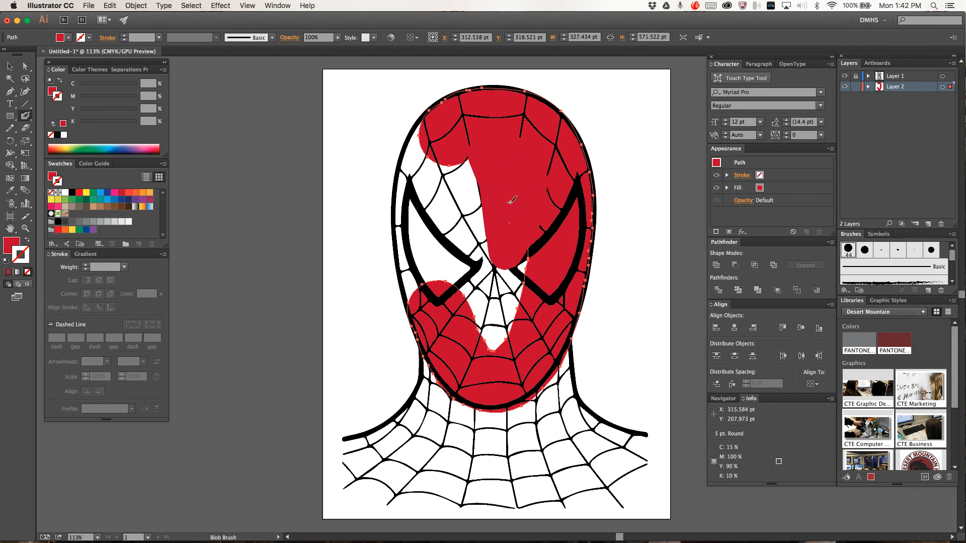
{"action": "left_click_drag", "start_coordinate": [506, 210], "coordinate": [507, 211]}
{"action": "key", "text": "v"}
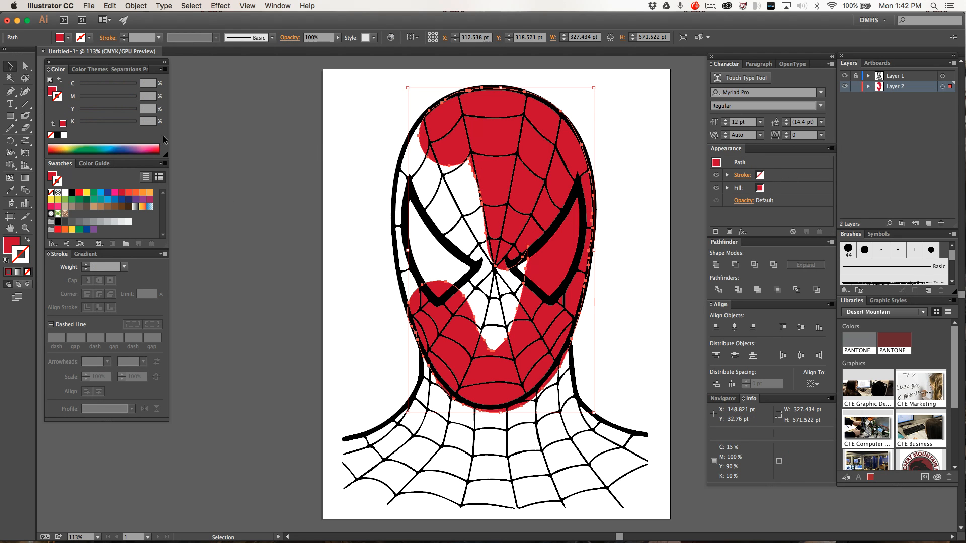
Fill the remaining white areas of the head and face with red using the Blob Brush
{"action": "left_click", "coordinate": [232, 134]}
{"action": "left_click", "coordinate": [25, 115]}
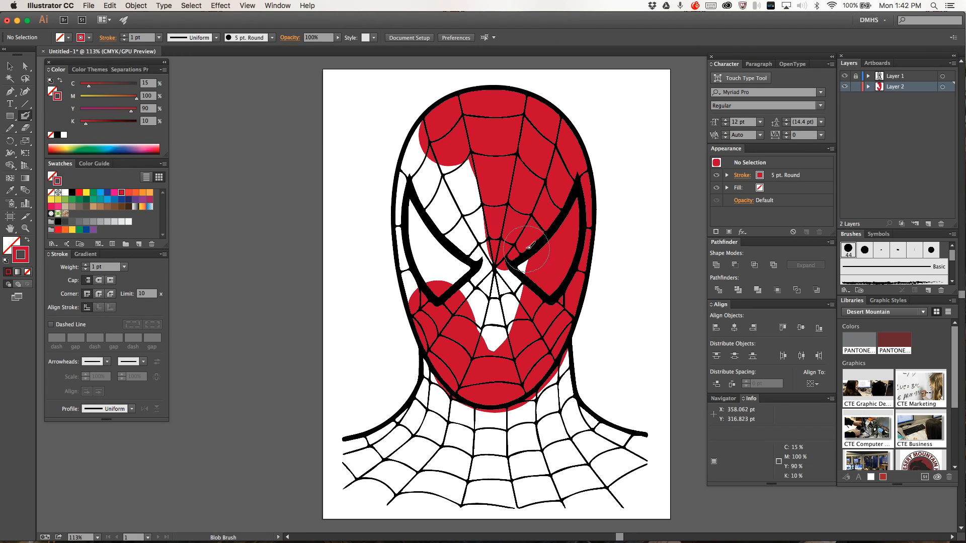
{"action": "mouse_move", "coordinate": [541, 231]}
{"action": "left_mouse_down"}
{"action": "mouse_move", "coordinate": [508, 313]}
{"action": "mouse_move", "coordinate": [475, 287]}
{"action": "mouse_move", "coordinate": [473, 242]}
{"action": "mouse_move", "coordinate": [418, 128]}
{"action": "mouse_move", "coordinate": [430, 302]}
{"action": "mouse_move", "coordinate": [457, 241]}
{"action": "mouse_move", "coordinate": [445, 201]}
{"action": "left_mouse_up"}
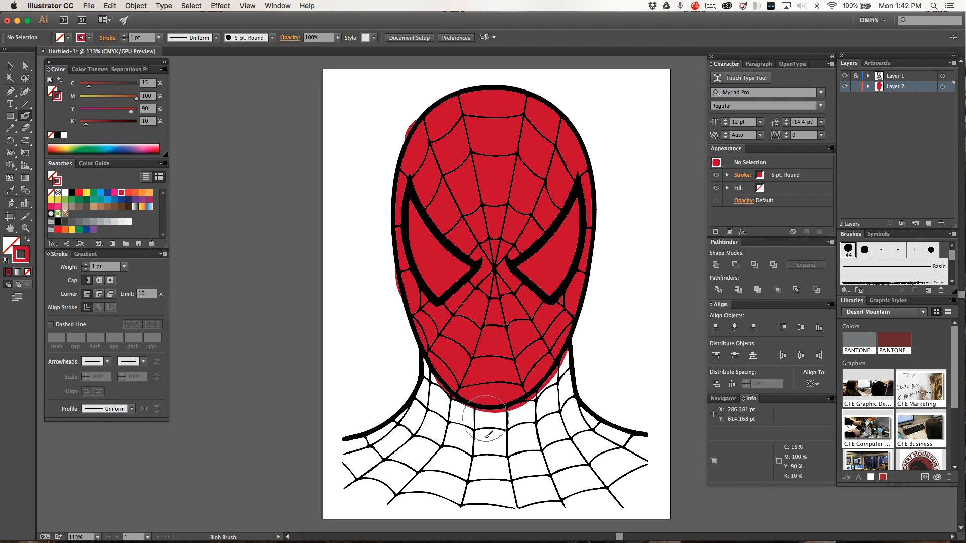
Paint the neck and shoulders red down to the lower end of the web lines
{"action": "mouse_move", "coordinate": [437, 377]}
{"action": "left_mouse_down"}
{"action": "mouse_move", "coordinate": [425, 360]}
{"action": "mouse_move", "coordinate": [453, 362]}
{"action": "mouse_move", "coordinate": [431, 412]}
{"action": "mouse_move", "coordinate": [345, 466]}
{"action": "mouse_move", "coordinate": [554, 490]}
{"action": "mouse_move", "coordinate": [629, 473]}
{"action": "mouse_move", "coordinate": [624, 447]}
{"action": "mouse_move", "coordinate": [565, 408]}
{"action": "mouse_move", "coordinate": [549, 345]}
{"action": "left_mouse_up"}
{"action": "mouse_move", "coordinate": [581, 459]}
{"action": "left_mouse_down"}
{"action": "mouse_move", "coordinate": [459, 448]}
{"action": "mouse_move", "coordinate": [415, 455]}
{"action": "mouse_move", "coordinate": [461, 429]}
{"action": "mouse_move", "coordinate": [558, 422]}
{"action": "mouse_move", "coordinate": [455, 410]}
{"action": "left_mouse_up"}
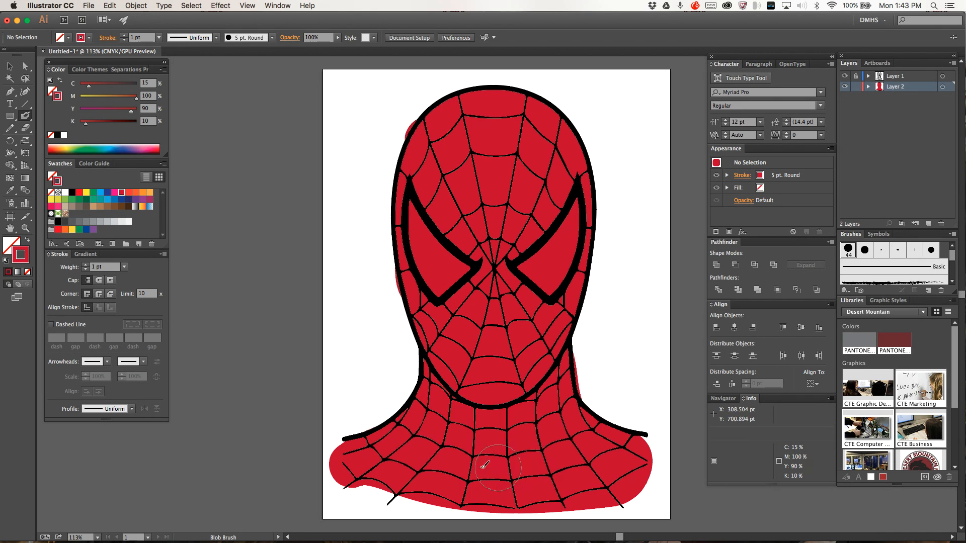
{"action": "mouse_move", "coordinate": [390, 459]}
{"action": "left_mouse_down"}
{"action": "mouse_move", "coordinate": [355, 486]}
{"action": "mouse_move", "coordinate": [377, 470]}
{"action": "mouse_move", "coordinate": [548, 506]}
{"action": "mouse_move", "coordinate": [634, 473]}
{"action": "mouse_move", "coordinate": [645, 438]}
{"action": "left_mouse_up"}
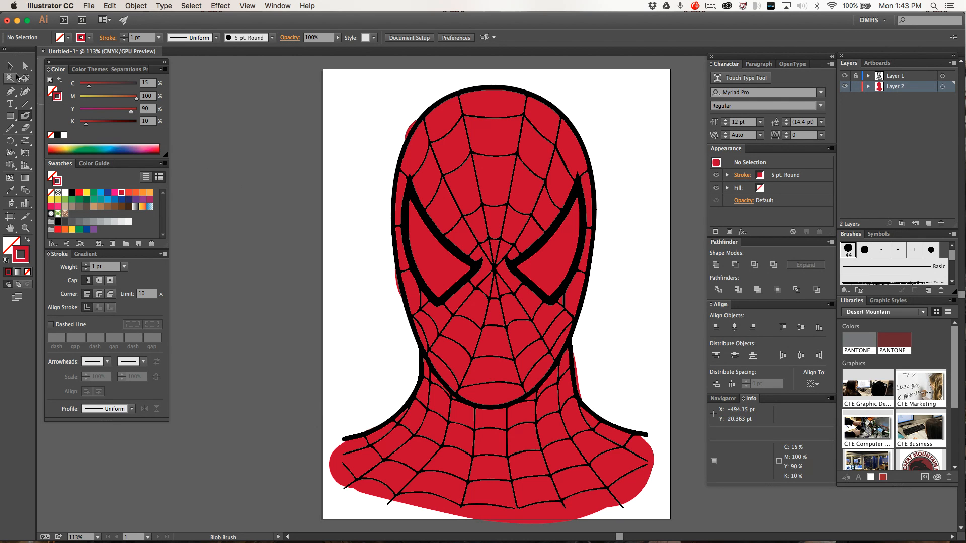
Move the red shape's anchor point and handle at the head's upper left inward beneath the black outline
{"action": "left_click", "coordinate": [9, 66]}
{"action": "left_click", "coordinate": [415, 137]}
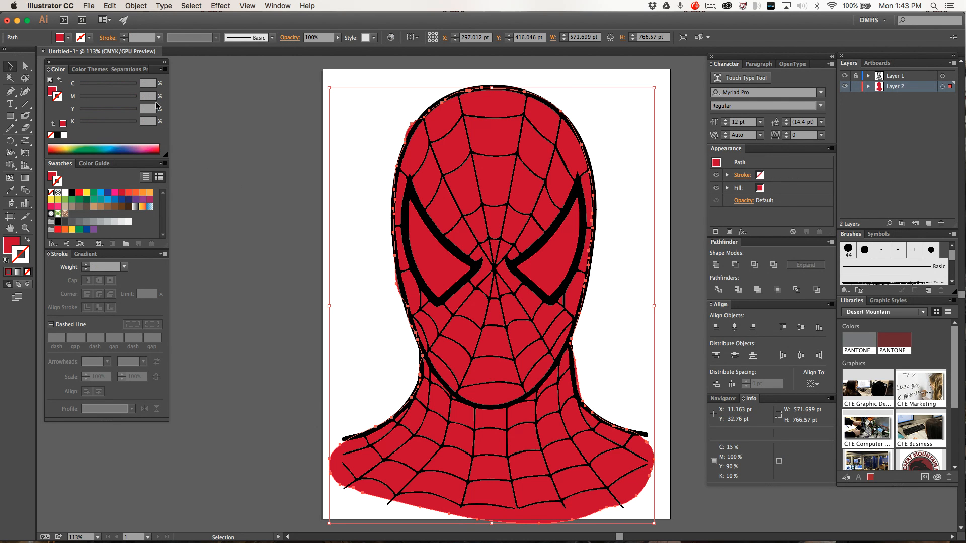
{"action": "left_click", "coordinate": [25, 228]}
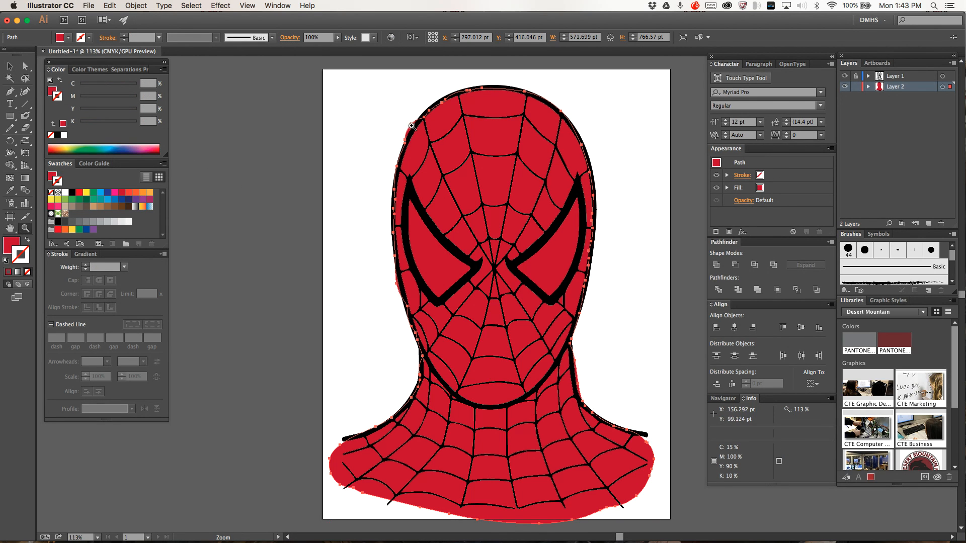
{"action": "left_click", "coordinate": [412, 126]}
{"action": "left_click", "coordinate": [503, 309]}
{"action": "left_click", "coordinate": [500, 308]}
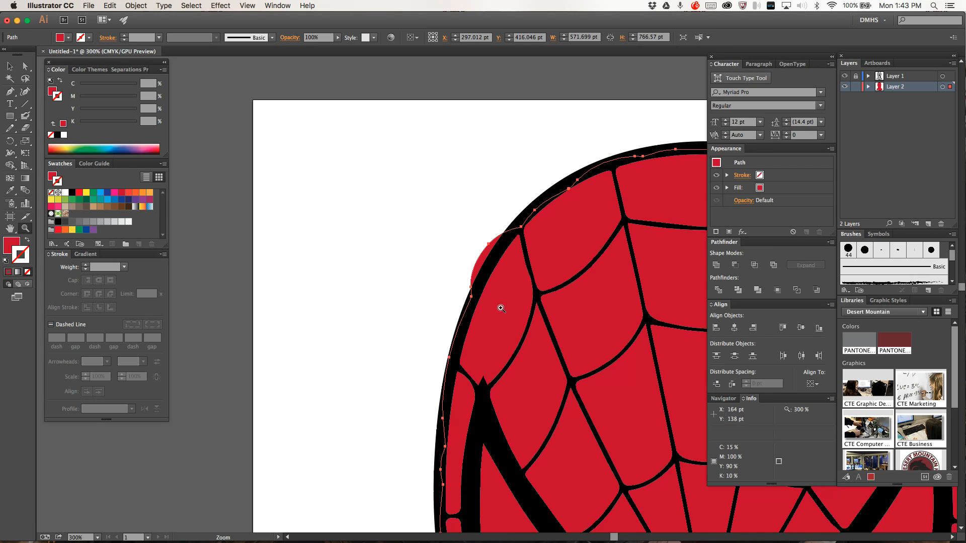
{"action": "left_click", "coordinate": [508, 297]}
{"action": "left_click", "coordinate": [27, 67]}
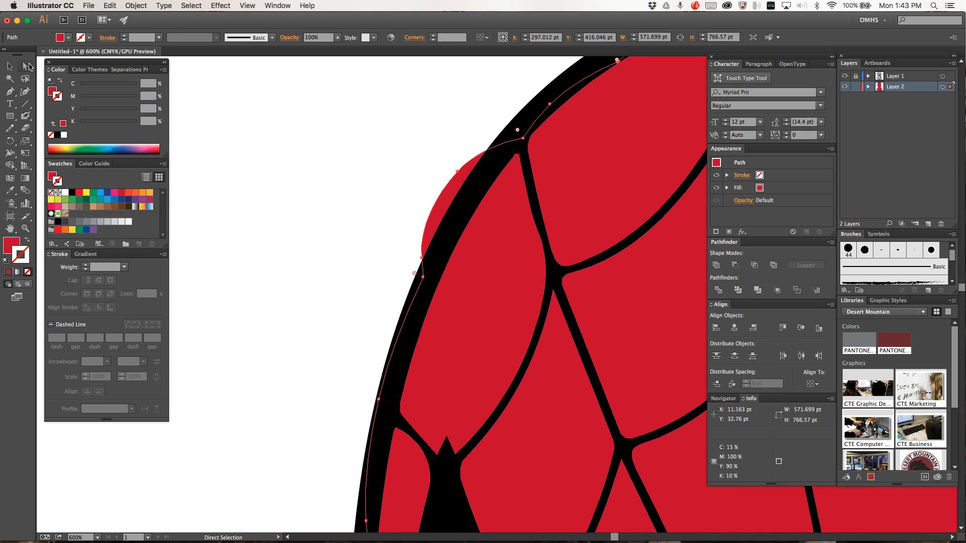
{"action": "left_click", "coordinate": [459, 174]}
{"action": "left_click_drag", "start_coordinate": [461, 180], "coordinate": [446, 229]}
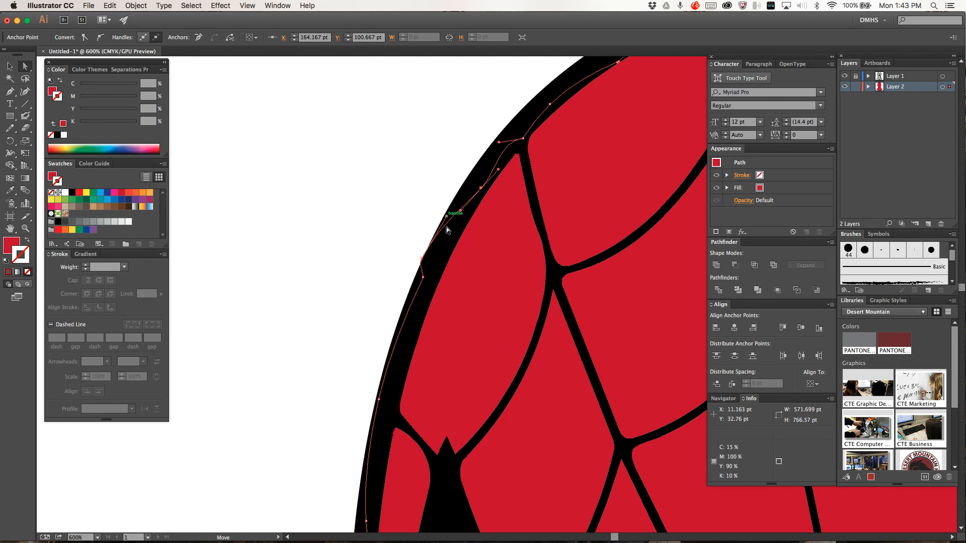
{"action": "left_click", "coordinate": [373, 199]}
Pull the red shape's protruding anchor point beside the left cheek inward beneath the black outline
{"action": "key", "text": "space"}
{"action": "left_click_drag", "start_coordinate": [450, 459], "coordinate": [534, 98]}
{"action": "left_click_drag", "start_coordinate": [526, 407], "coordinate": [468, 98]}
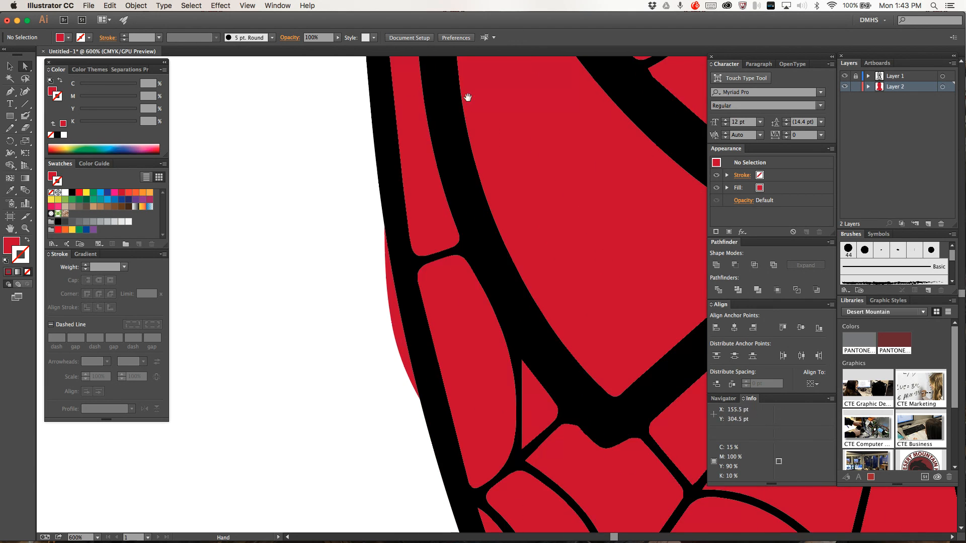
{"action": "left_click_drag", "start_coordinate": [513, 379], "coordinate": [462, 198]}
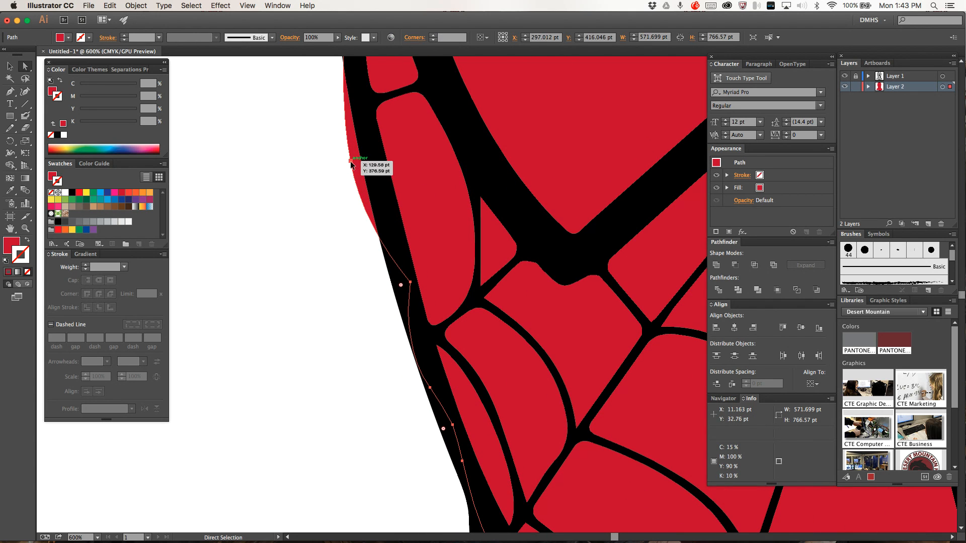
{"action": "left_click_drag", "start_coordinate": [350, 161], "coordinate": [385, 167]}
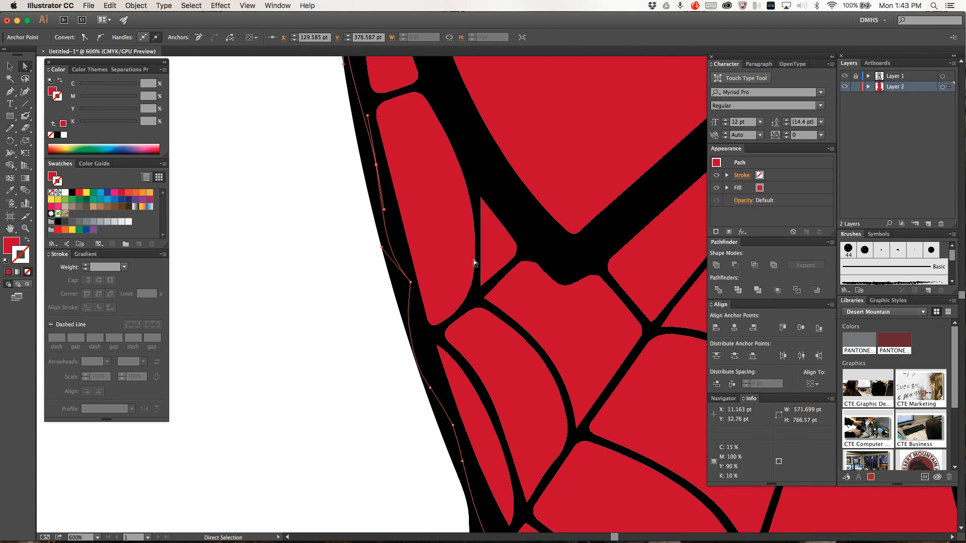
Reshape the red edge at the left shoulder by moving its anchor points, and show the whole artboard
{"action": "key", "text": "space"}
{"action": "left_click_drag", "start_coordinate": [539, 334], "coordinate": [424, 108]}
{"action": "left_click_drag", "start_coordinate": [490, 237], "coordinate": [625, 235]}
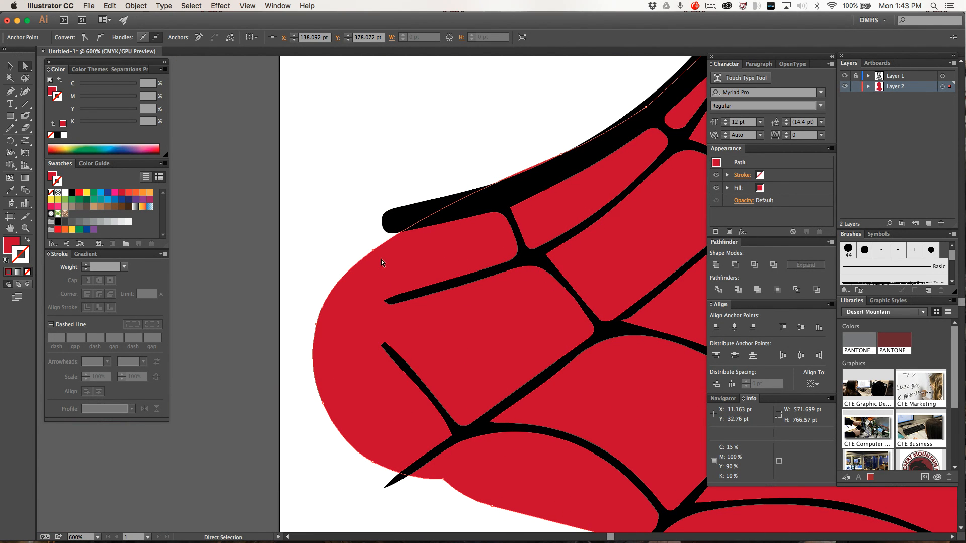
{"action": "left_click", "coordinate": [316, 324]}
{"action": "left_click_drag", "start_coordinate": [324, 401], "coordinate": [383, 457]}
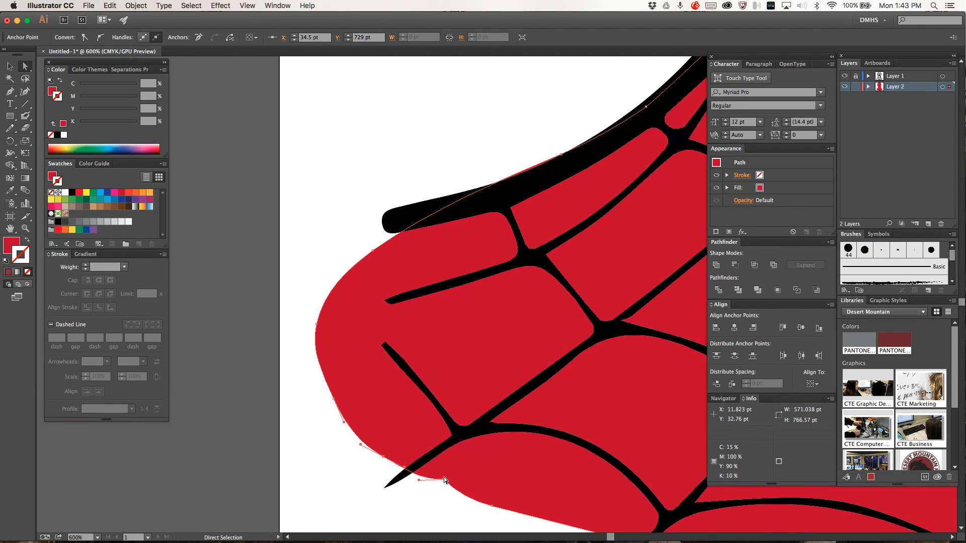
{"action": "left_click_drag", "start_coordinate": [445, 478], "coordinate": [454, 505]}
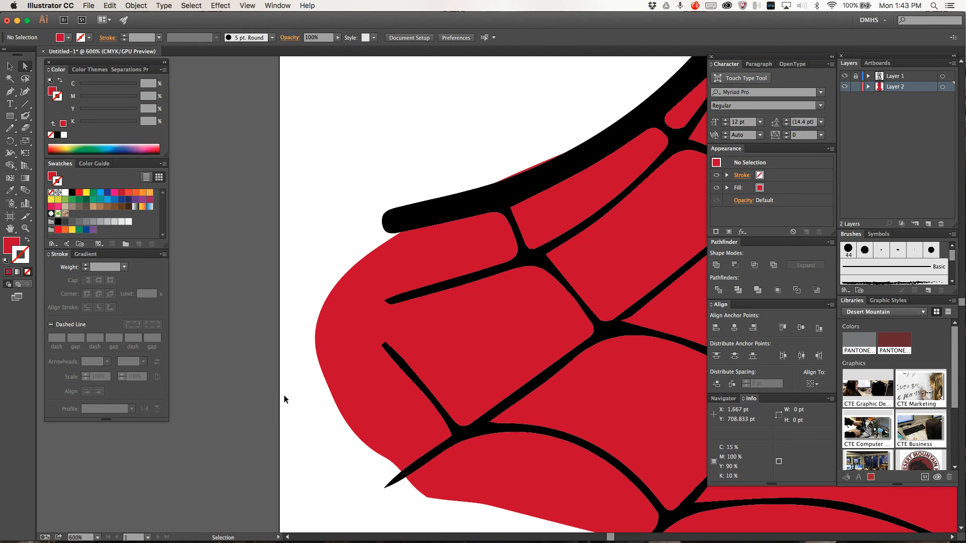
{"action": "key", "text": "super+0"}
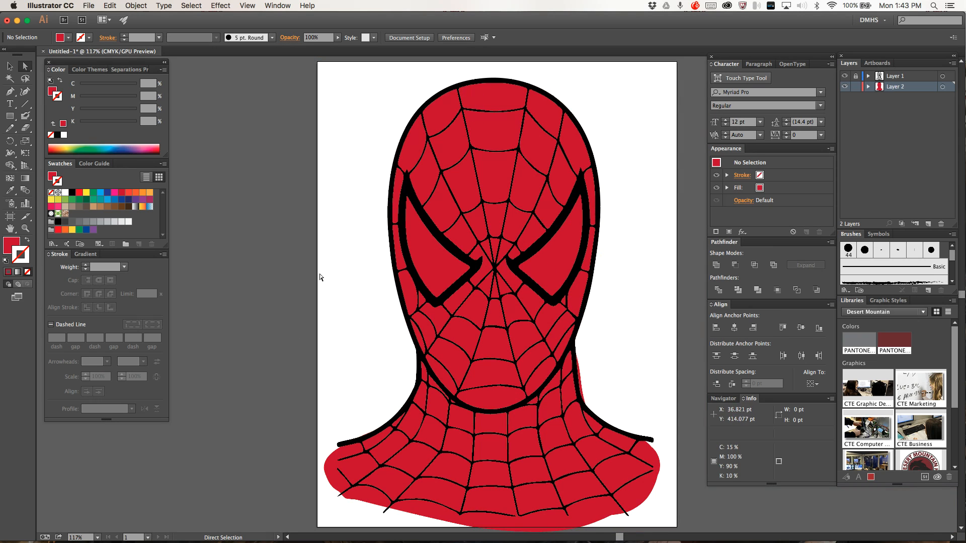
Paint both of the mask's eyes white with the Blob Brush up to their thick black outlines
{"action": "left_click", "coordinate": [9, 66]}
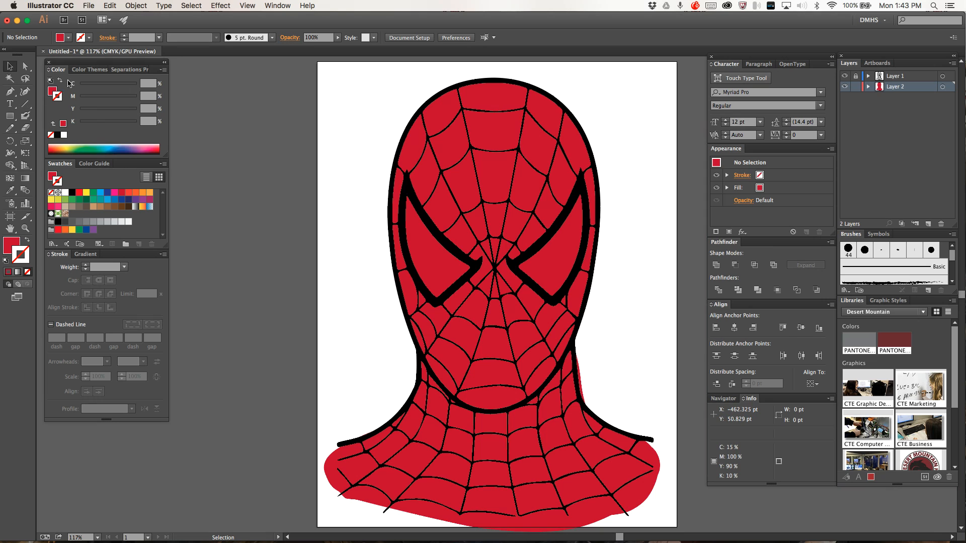
{"action": "left_click", "coordinate": [90, 38]}
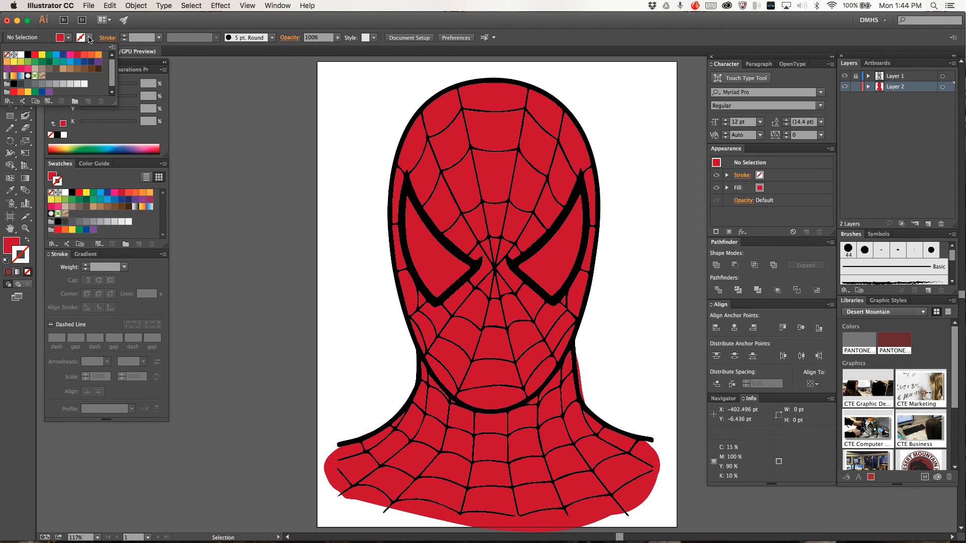
{"action": "left_click", "coordinate": [21, 55]}
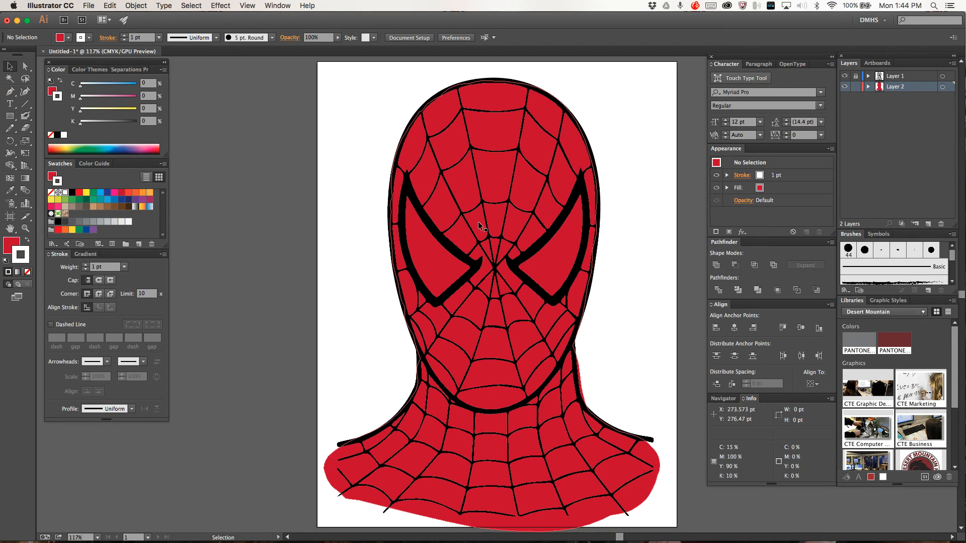
{"action": "key", "text": "shift+b"}
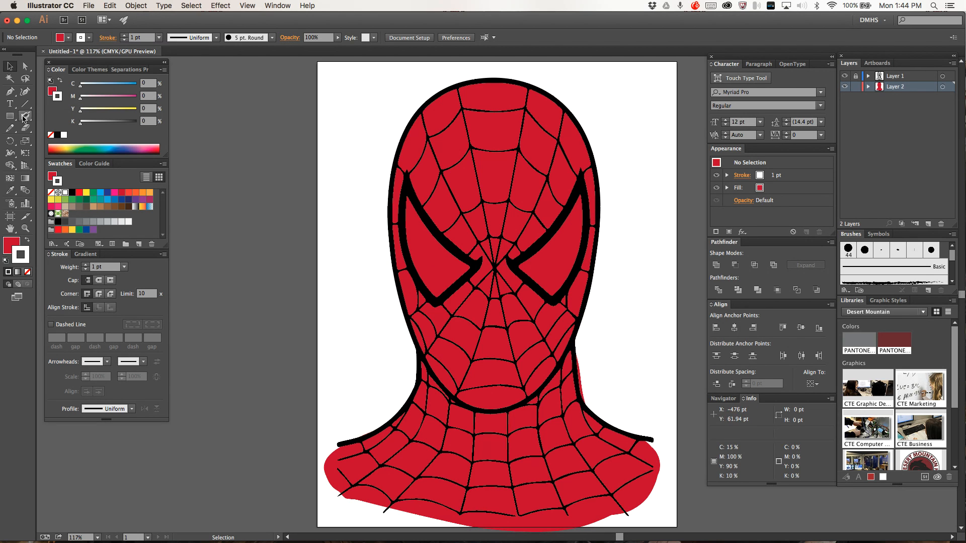
{"action": "left_click_drag", "start_coordinate": [460, 269], "coordinate": [416, 226]}
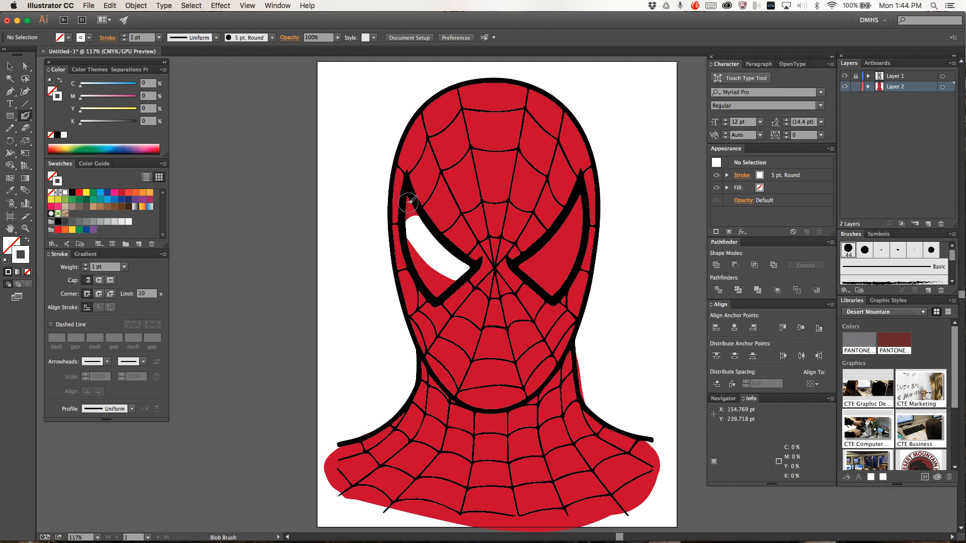
{"action": "left_click_drag", "start_coordinate": [408, 205], "coordinate": [413, 223]}
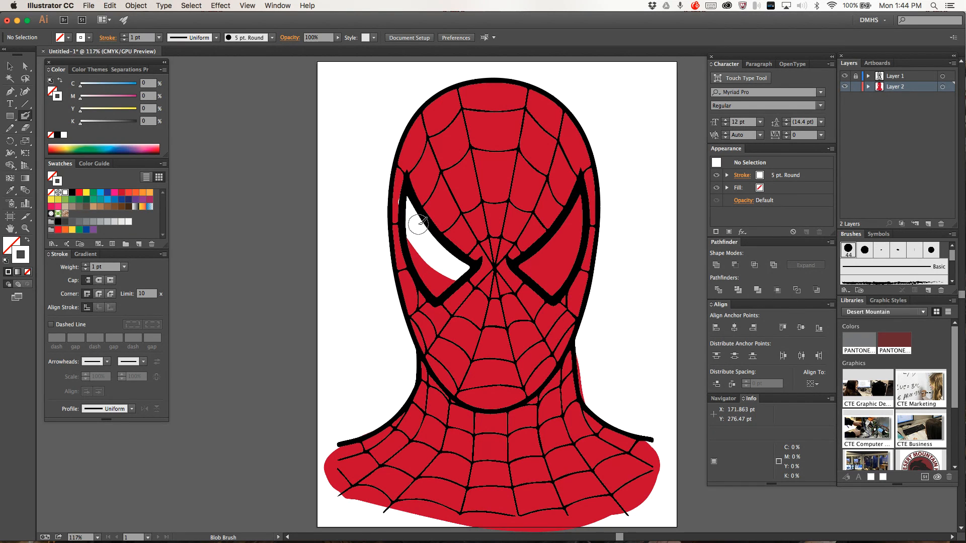
{"action": "key", "text": "super+z"}
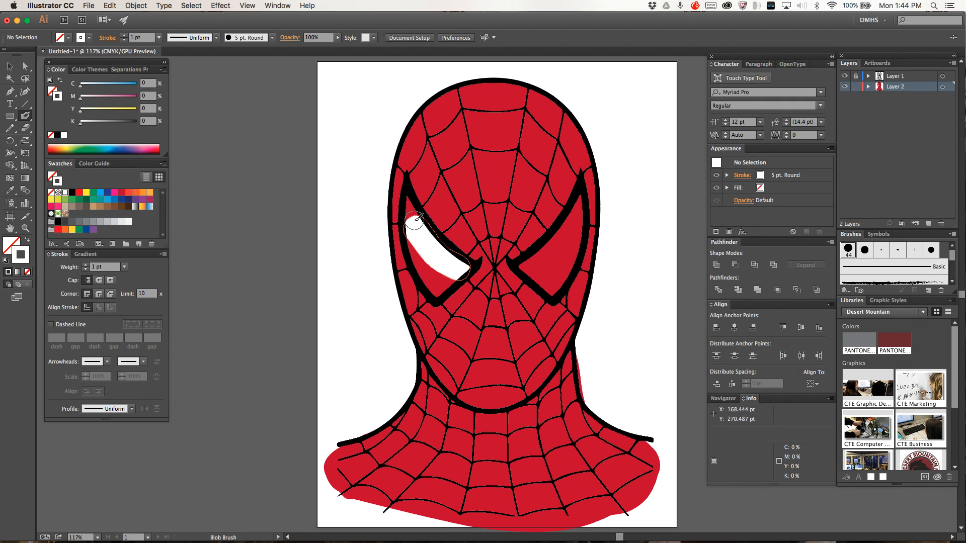
{"action": "left_click_drag", "start_coordinate": [409, 221], "coordinate": [409, 202]}
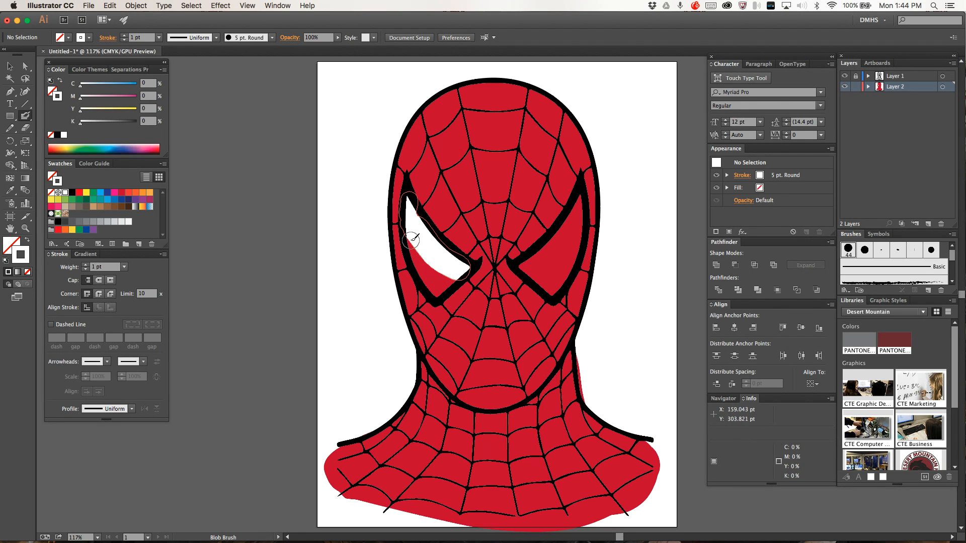
{"action": "mouse_move", "coordinate": [413, 239]}
{"action": "left_mouse_down"}
{"action": "mouse_move", "coordinate": [436, 289]}
{"action": "mouse_move", "coordinate": [450, 281]}
{"action": "mouse_move", "coordinate": [430, 263]}
{"action": "left_mouse_up"}
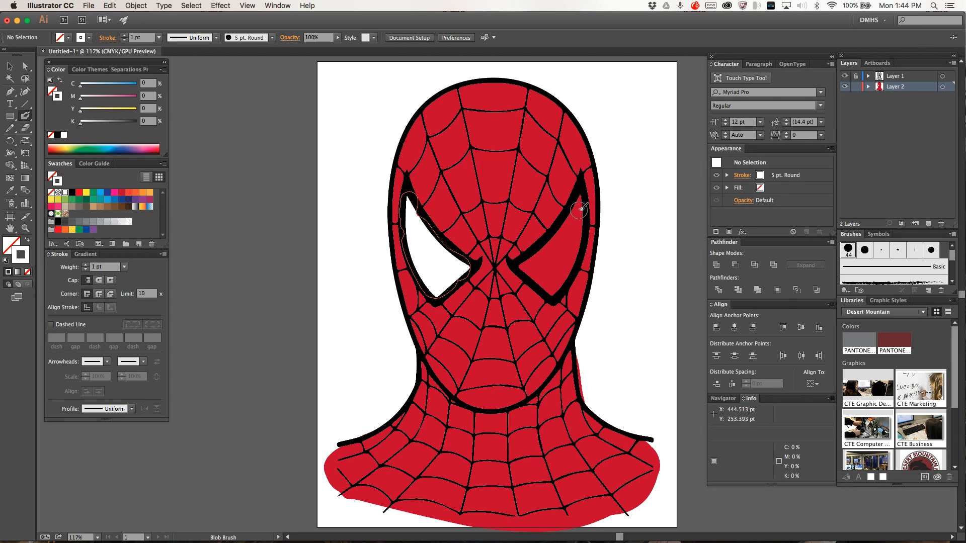
{"action": "mouse_move", "coordinate": [580, 197]}
{"action": "left_mouse_down"}
{"action": "mouse_move", "coordinate": [578, 228]}
{"action": "mouse_move", "coordinate": [549, 291]}
{"action": "mouse_move", "coordinate": [525, 266]}
{"action": "mouse_move", "coordinate": [567, 215]}
{"action": "mouse_move", "coordinate": [549, 265]}
{"action": "mouse_move", "coordinate": [559, 269]}
{"action": "mouse_move", "coordinate": [559, 254]}
{"action": "left_mouse_up"}
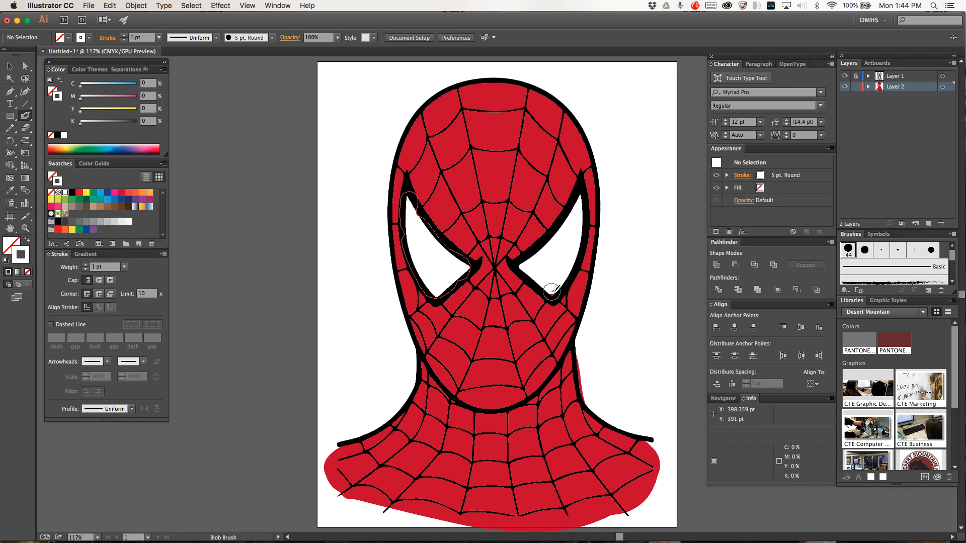
{"action": "left_click", "coordinate": [9, 66]}
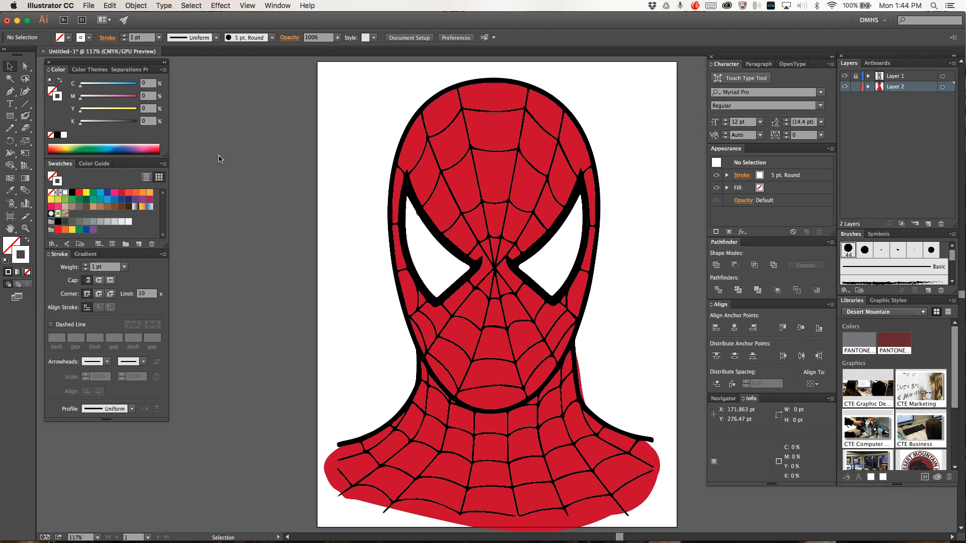
{"action": "left_click", "coordinate": [25, 115]}
{"action": "left_click_drag", "start_coordinate": [419, 220], "coordinate": [409, 202]}
{"action": "key", "text": "super+z"}
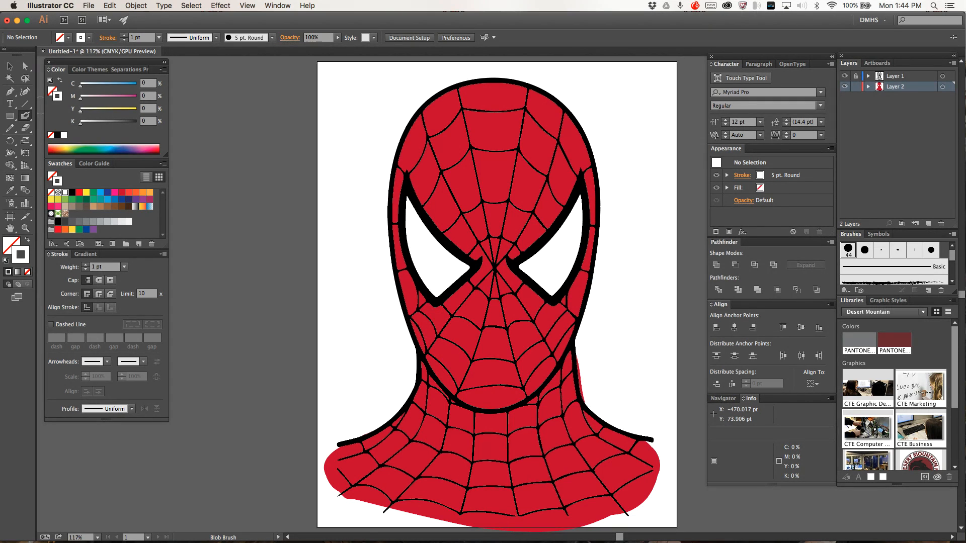
{"action": "left_click", "coordinate": [9, 66]}
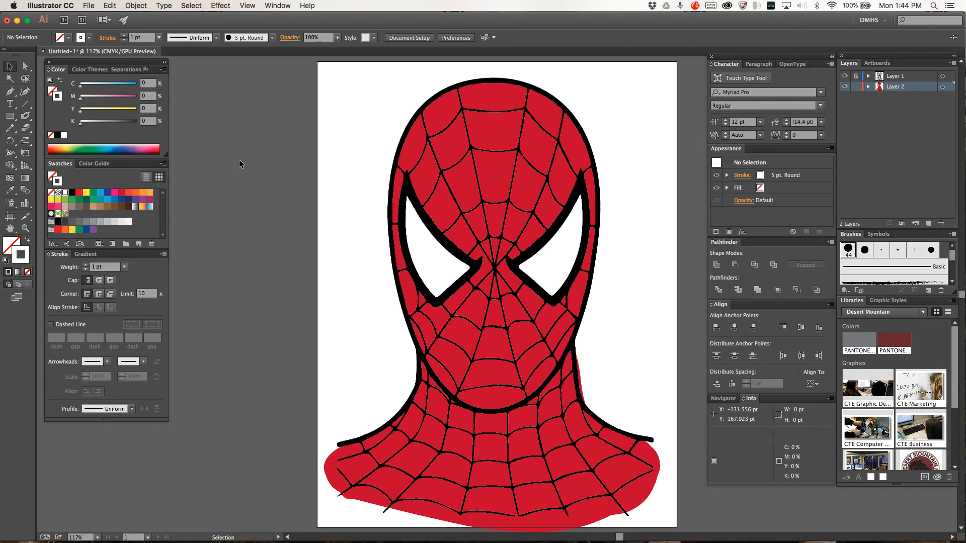
Move the red shape's anchor points along the neck's right side inward beneath the black outline, and show the whole artboard
{"action": "left_click", "coordinate": [26, 228]}
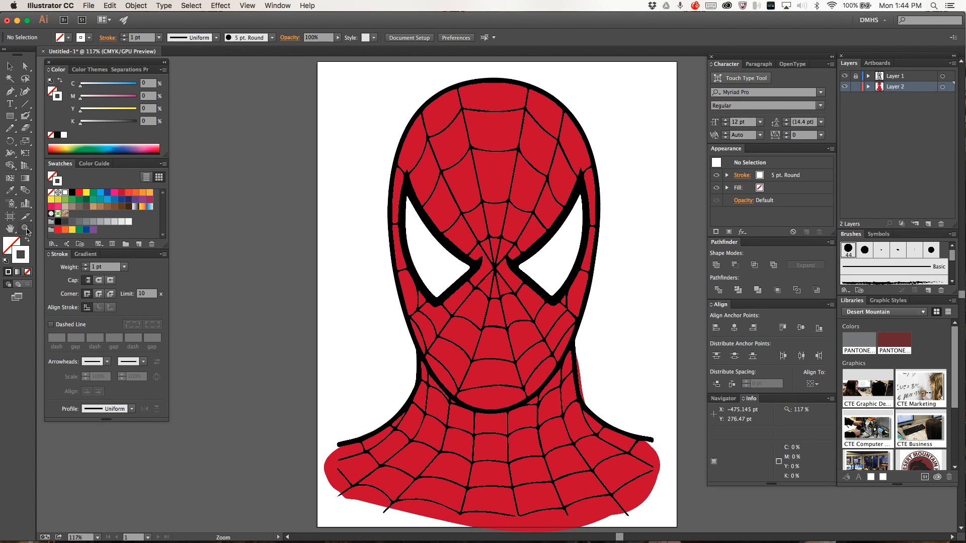
{"action": "left_click", "coordinate": [593, 387]}
{"action": "left_click", "coordinate": [593, 388]}
{"action": "left_click", "coordinate": [344, 150]}
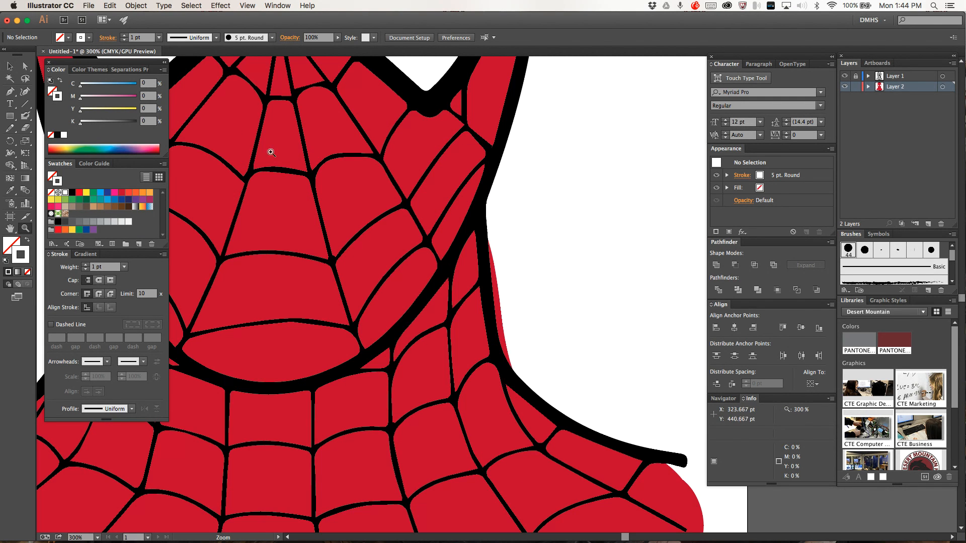
{"action": "left_click", "coordinate": [10, 66]}
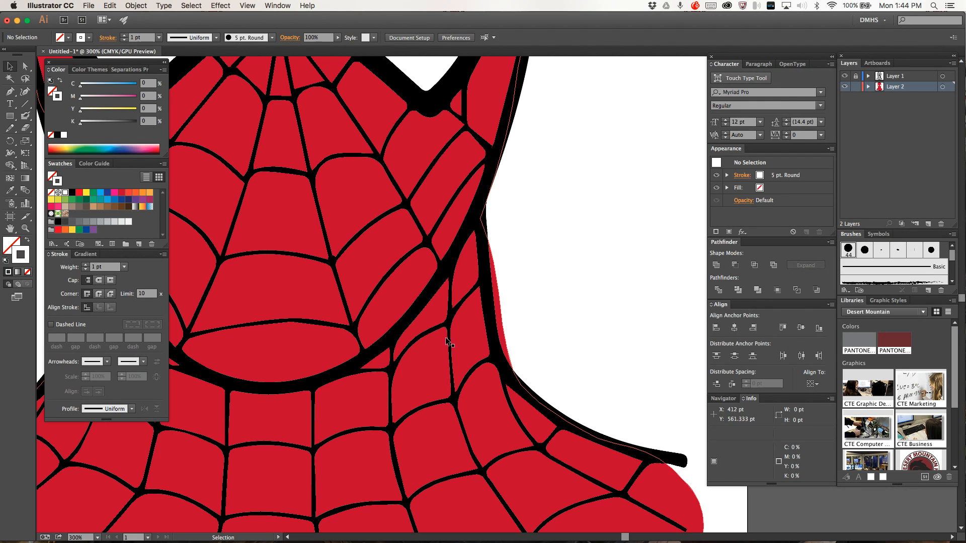
{"action": "key", "text": "super+a"}
{"action": "left_click", "coordinate": [25, 66]}
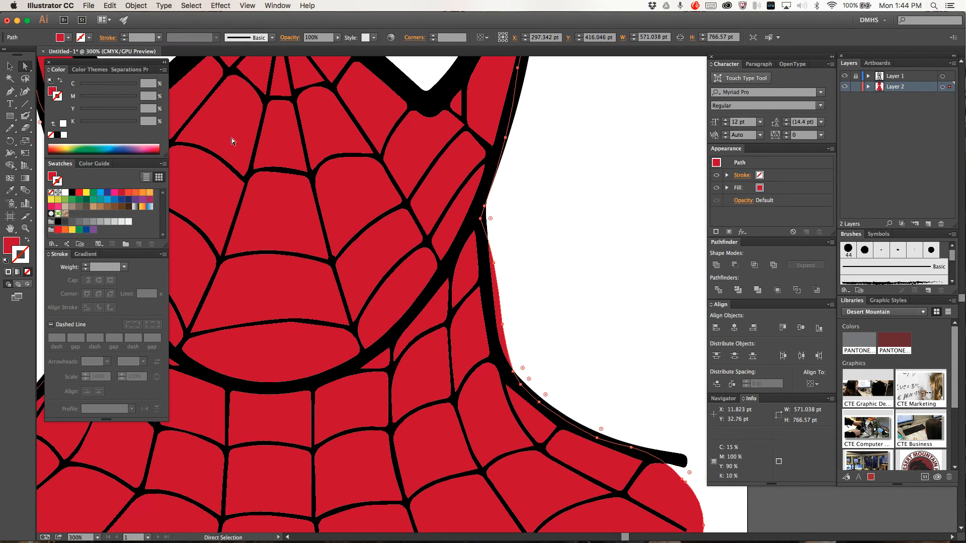
{"action": "left_click_drag", "start_coordinate": [493, 262], "coordinate": [485, 274]}
{"action": "left_click_drag", "start_coordinate": [502, 326], "coordinate": [492, 336]}
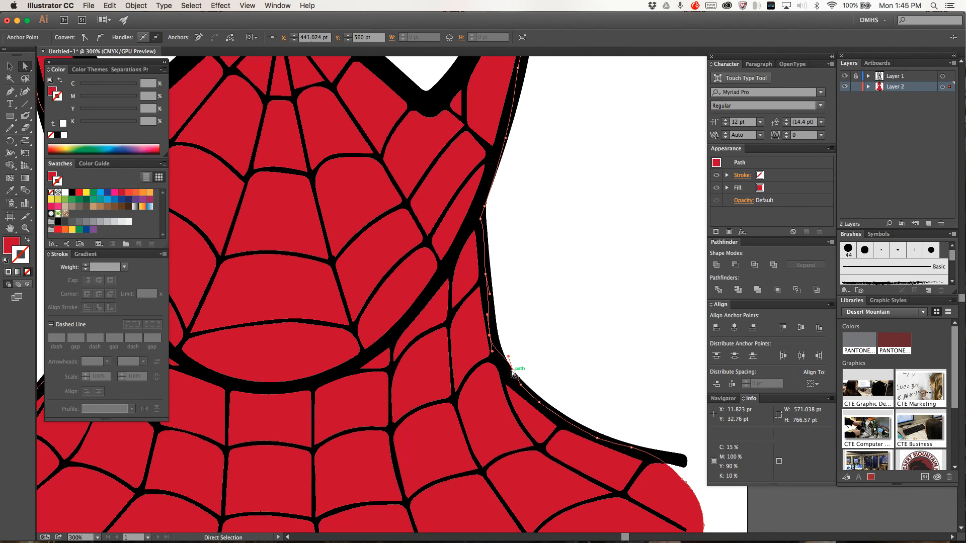
{"action": "mouse_move", "coordinate": [511, 371]}
{"action": "left_mouse_down"}
{"action": "mouse_move", "coordinate": [503, 363]}
{"action": "mouse_move", "coordinate": [512, 375]}
{"action": "left_mouse_up"}
{"action": "left_click", "coordinate": [595, 322]}
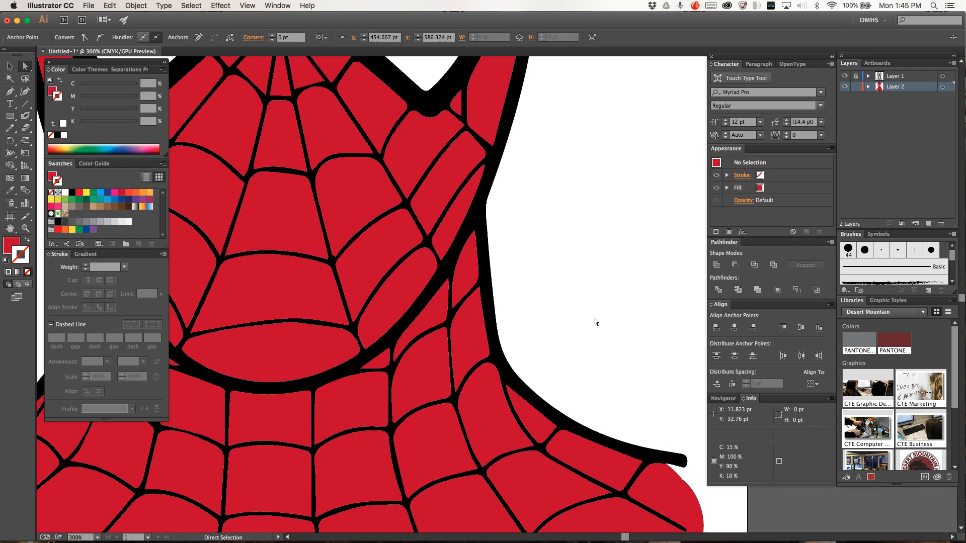
{"action": "key", "text": "super+0"}
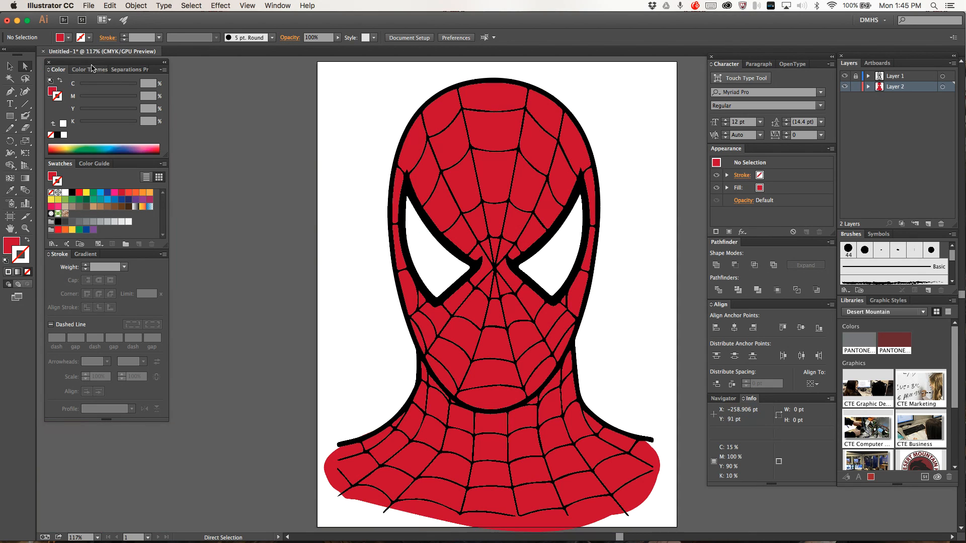
Give the red head-and-shoulders shape a 3 pt stroke in the same red as its fill (C=15 M=100 Y=90 K=10)
{"action": "left_click", "coordinate": [13, 67]}
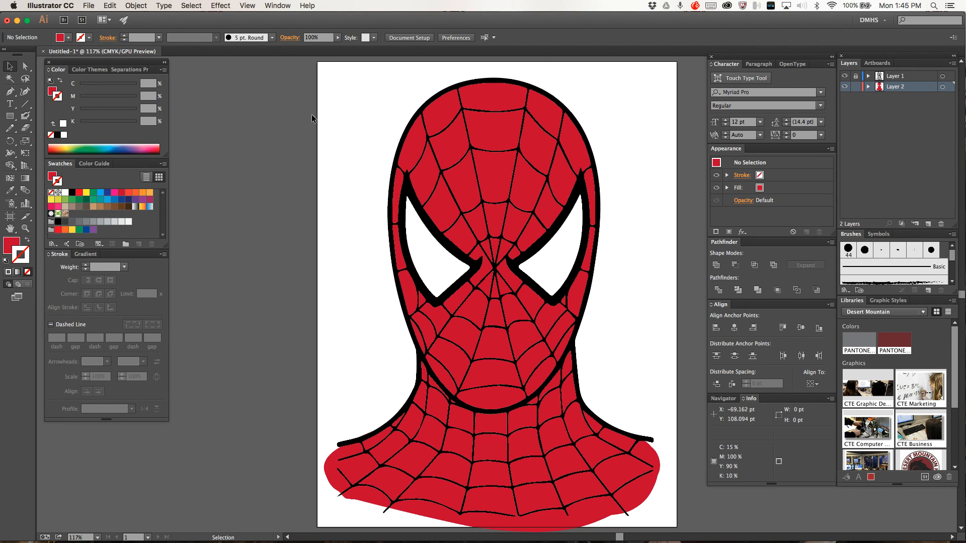
{"action": "left_click", "coordinate": [494, 117]}
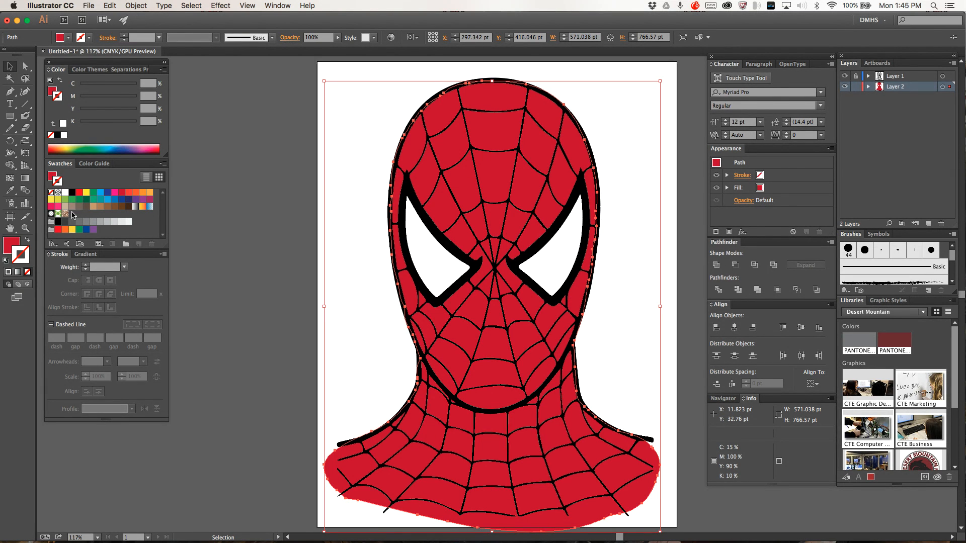
{"action": "left_click", "coordinate": [121, 192]}
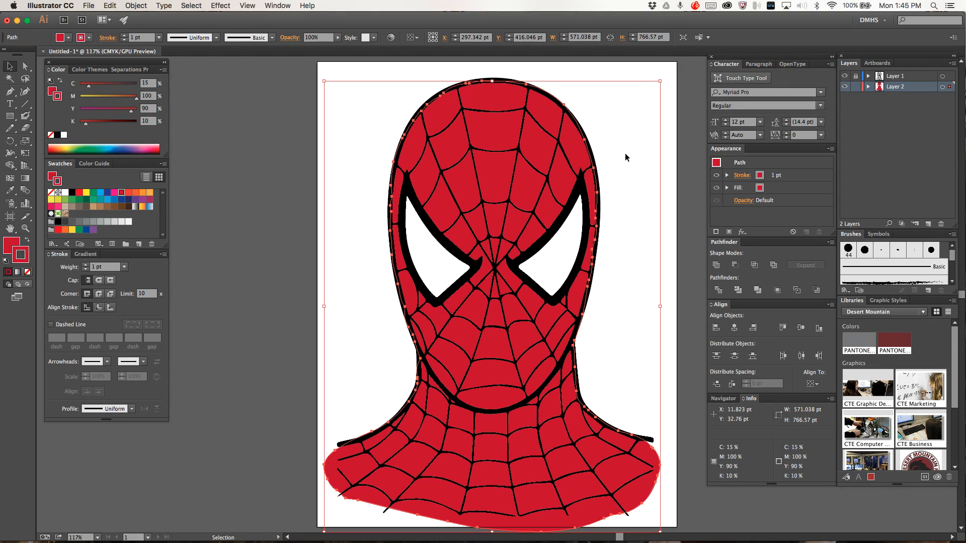
{"action": "left_click", "coordinate": [124, 35]}
{"action": "left_click", "coordinate": [124, 35]}
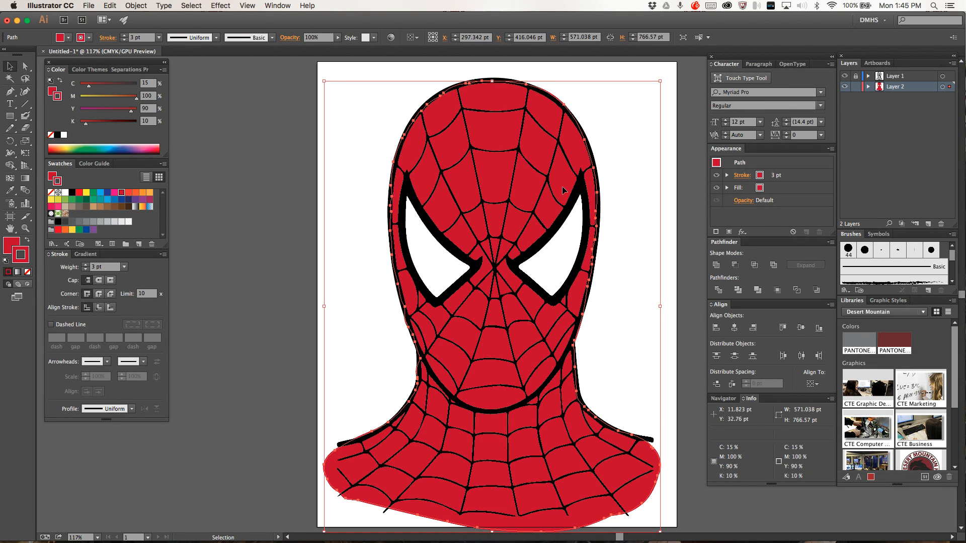
Load the Artistic_Paintbrush brush library and apply one of its rough, broken brushes to the red shape's stroke
{"action": "left_click", "coordinate": [953, 234]}
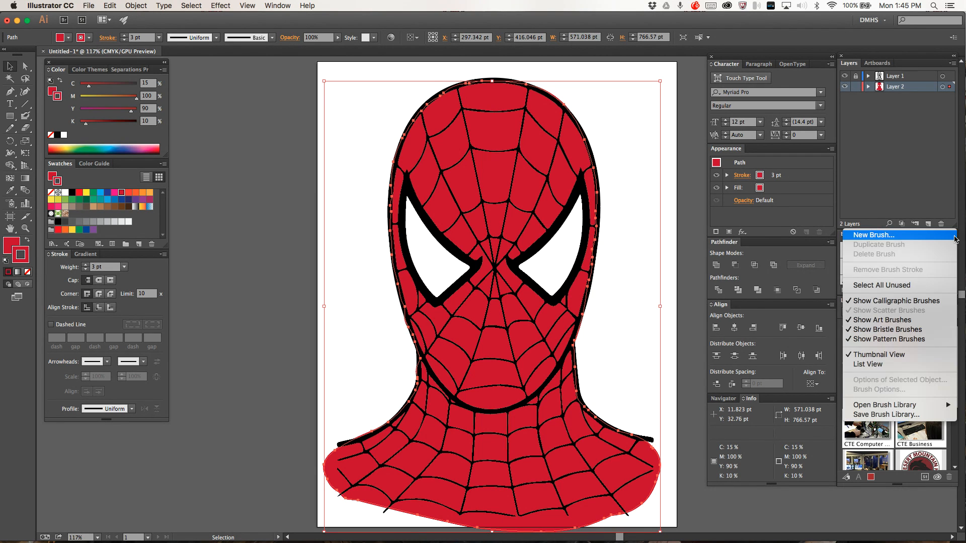
{"action": "mouse_move", "coordinate": [905, 406]}
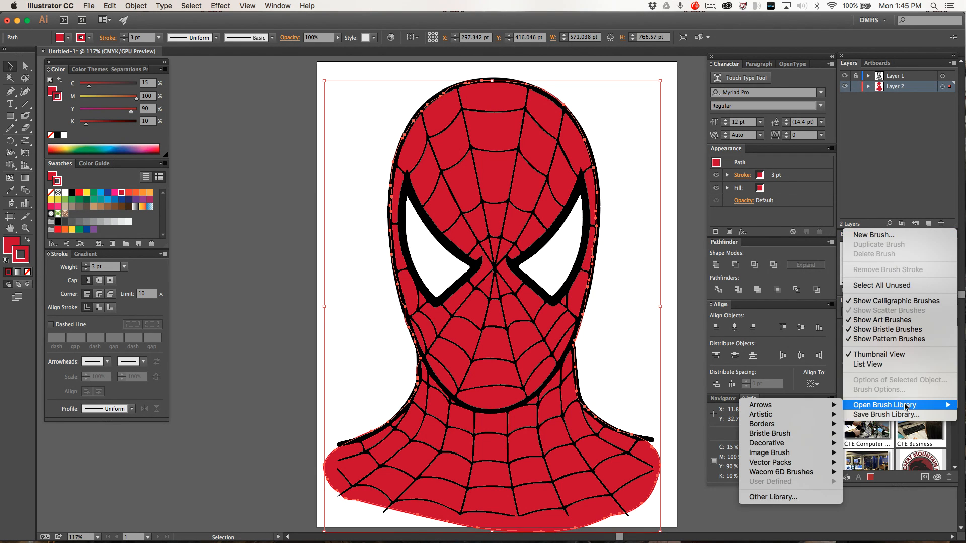
{"action": "mouse_move", "coordinate": [797, 439]}
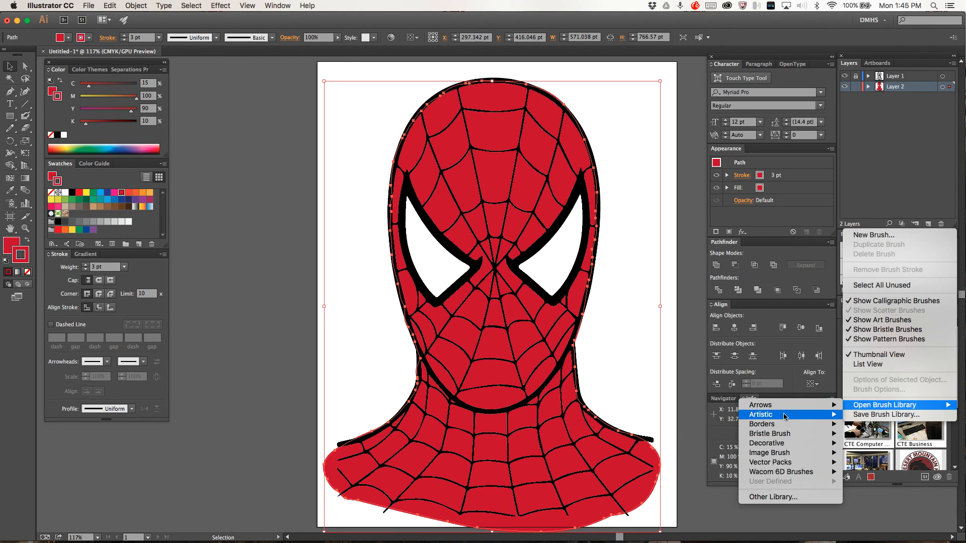
{"action": "mouse_move", "coordinate": [786, 415]}
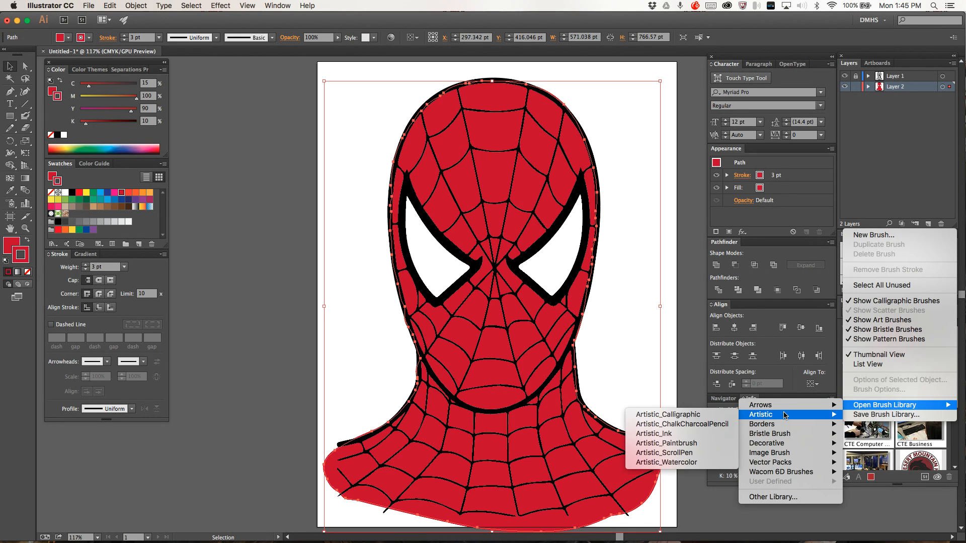
{"action": "left_click", "coordinate": [685, 443]}
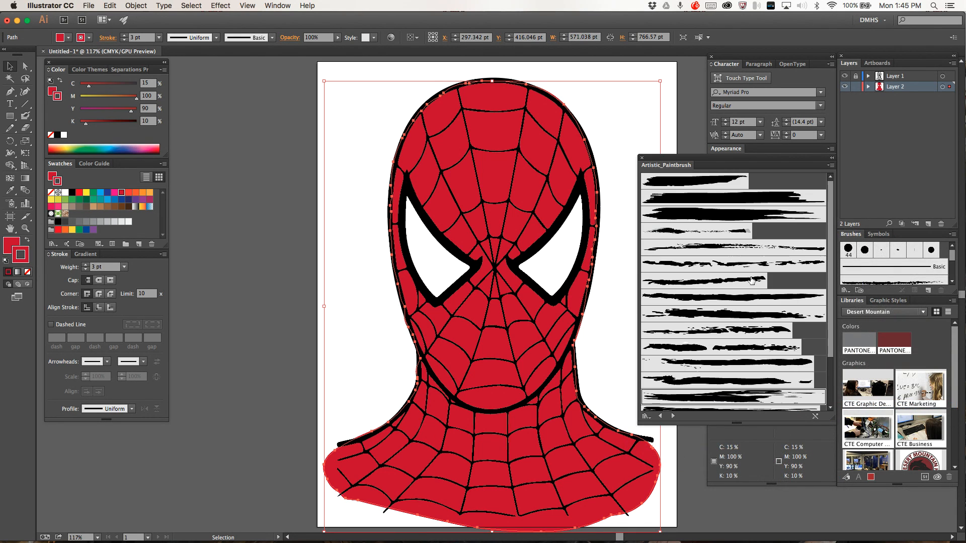
{"action": "left_click", "coordinate": [757, 332]}
{"action": "left_click", "coordinate": [292, 187]}
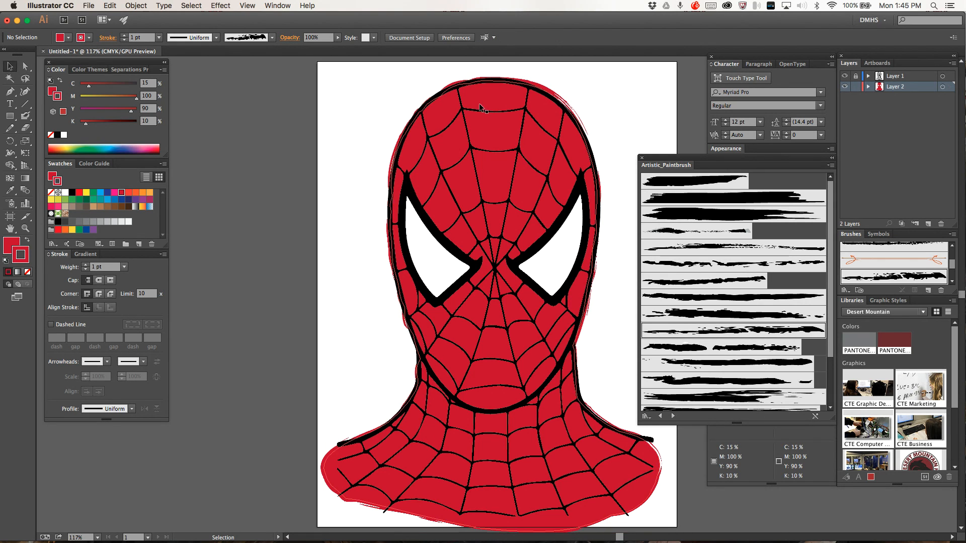
Shrink the red shape to about 538 × 744 pt from its upper-left corner and shift it slightly up and left, offset from the outlines
{"action": "left_click", "coordinate": [452, 139]}
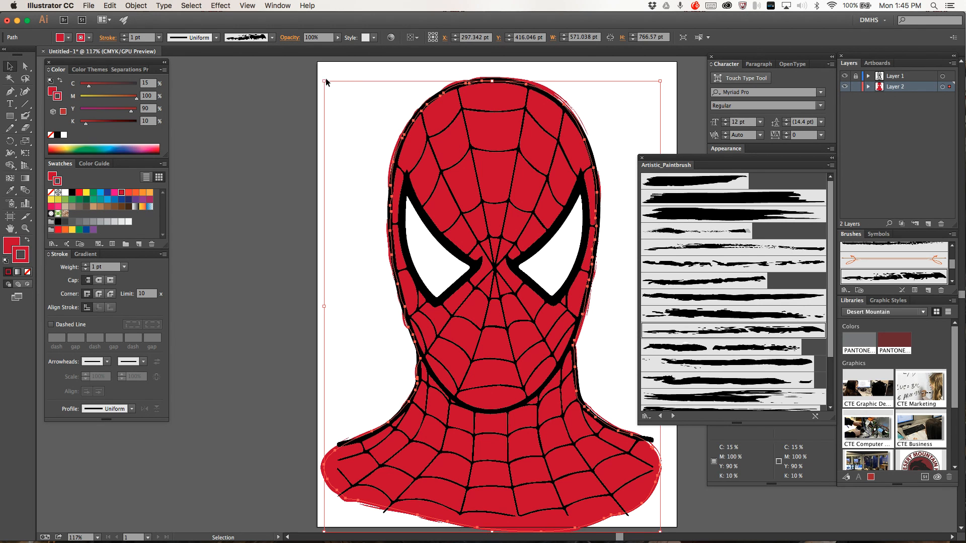
{"action": "left_click_drag", "start_coordinate": [323, 81], "coordinate": [344, 97]}
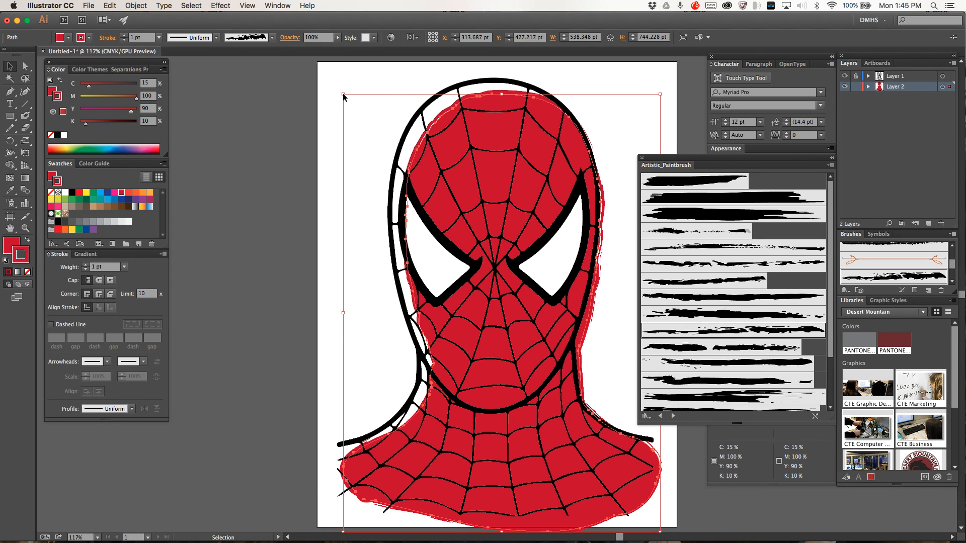
{"action": "left_click_drag", "start_coordinate": [434, 171], "coordinate": [430, 168]}
{"action": "left_click", "coordinate": [290, 96]}
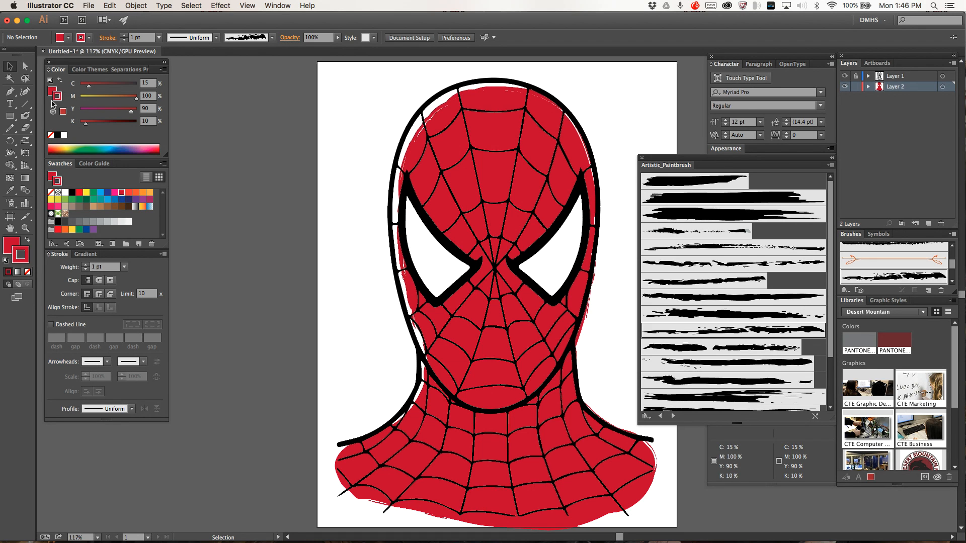
Paint a broad lighter red (C=0 M=90 Y=85 K=0) Blob Brush stroke from the right eye over the head and down the left side to the neck
{"action": "left_click", "coordinate": [25, 115]}
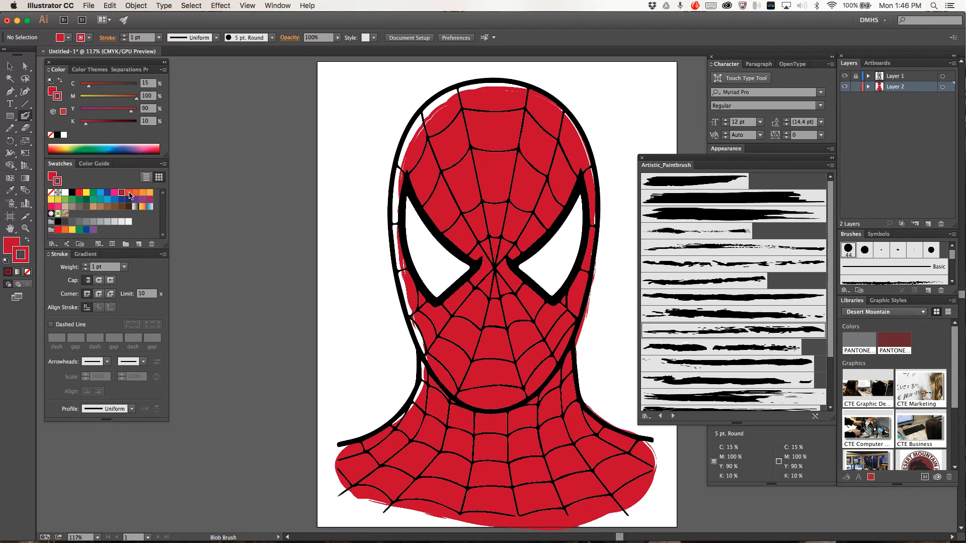
{"action": "left_click", "coordinate": [129, 193]}
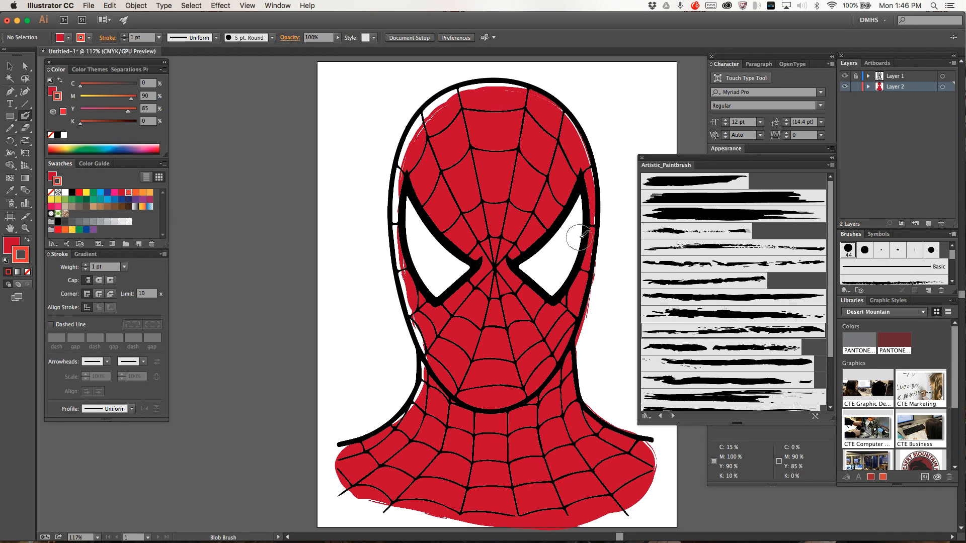
{"action": "mouse_move", "coordinate": [584, 231]}
{"action": "left_mouse_down"}
{"action": "mouse_move", "coordinate": [582, 146]}
{"action": "mouse_move", "coordinate": [557, 110]}
{"action": "mouse_move", "coordinate": [531, 92]}
{"action": "mouse_move", "coordinate": [493, 88]}
{"action": "mouse_move", "coordinate": [442, 106]}
{"action": "mouse_move", "coordinate": [422, 130]}
{"action": "mouse_move", "coordinate": [404, 198]}
{"action": "mouse_move", "coordinate": [397, 257]}
{"action": "mouse_move", "coordinate": [432, 380]}
{"action": "mouse_move", "coordinate": [403, 430]}
{"action": "left_mouse_up"}
{"action": "left_click", "coordinate": [10, 66]}
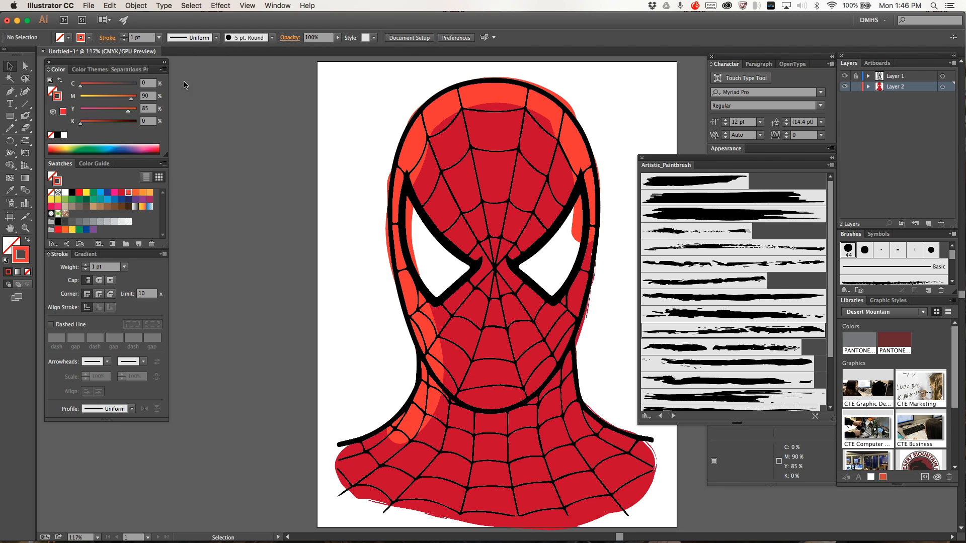
Send the lighter red shape behind the main red shape and nudge it 1 pt to the right
{"action": "left_click", "coordinate": [506, 91]}
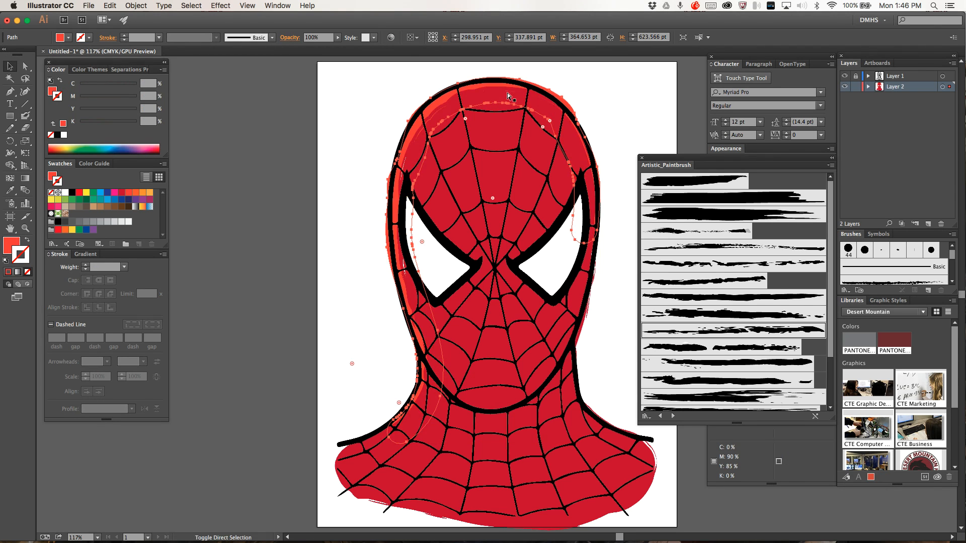
{"action": "left_click", "coordinate": [328, 134]}
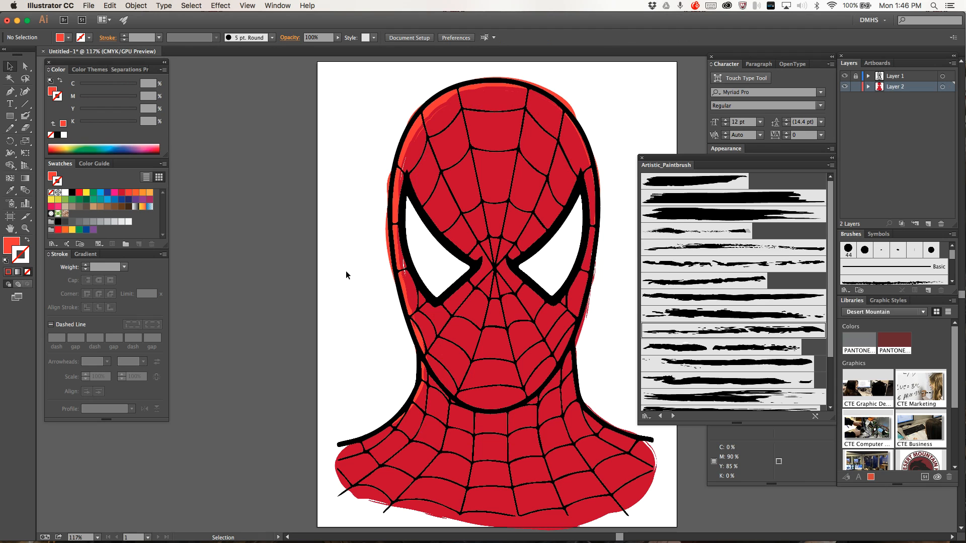
{"action": "left_click", "coordinate": [385, 244]}
{"action": "key", "text": "Right"}
{"action": "key", "text": "Right"}
{"action": "key", "text": "Right"}
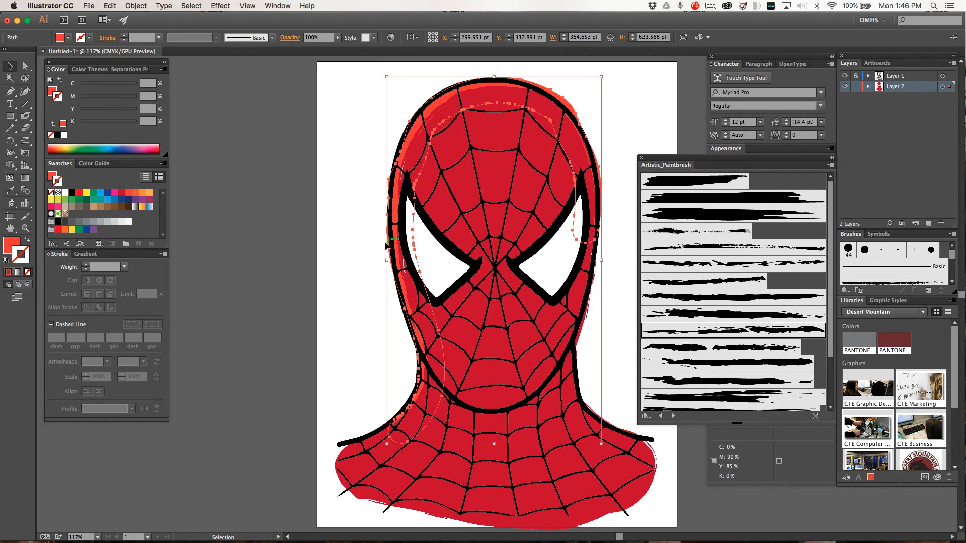
{"action": "left_click", "coordinate": [351, 190]}
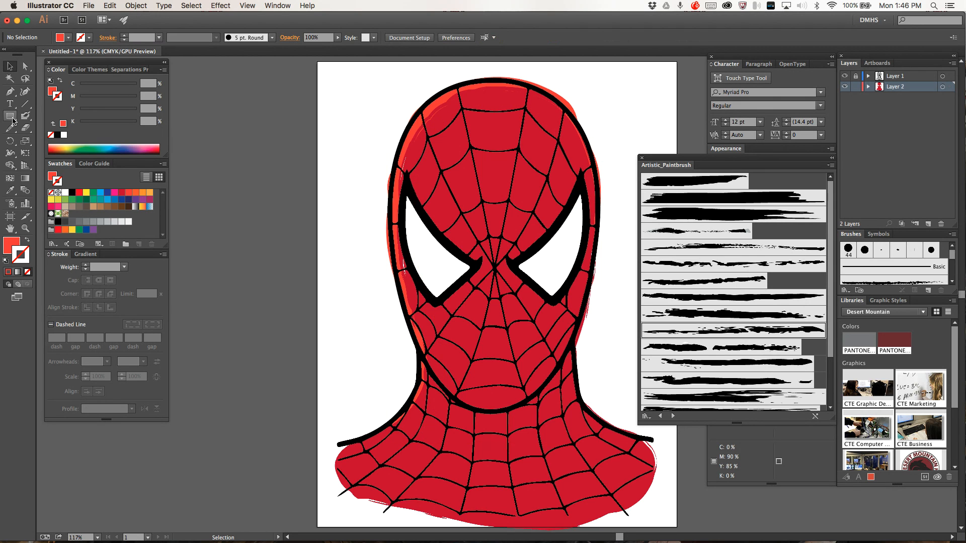
{"action": "left_click", "coordinate": [25, 66]}
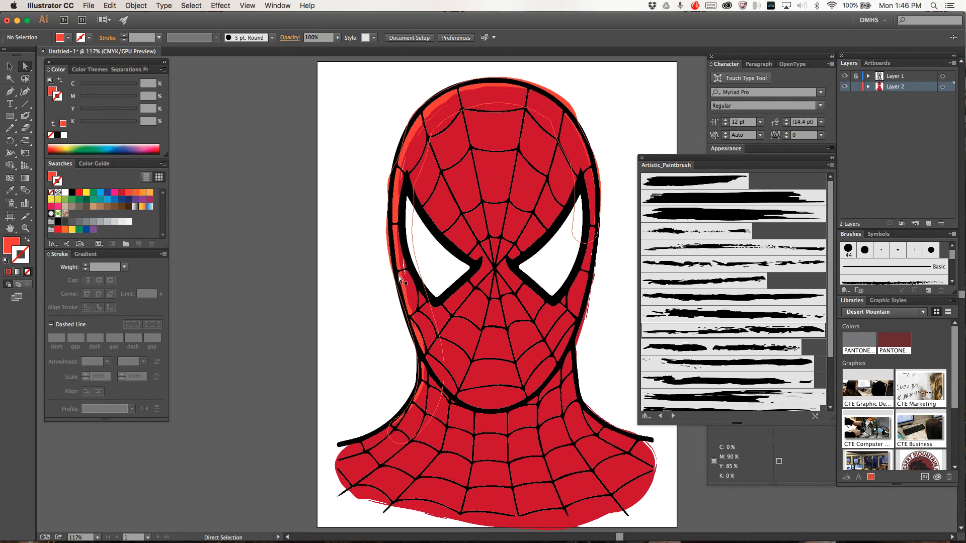
{"action": "left_click", "coordinate": [397, 258]}
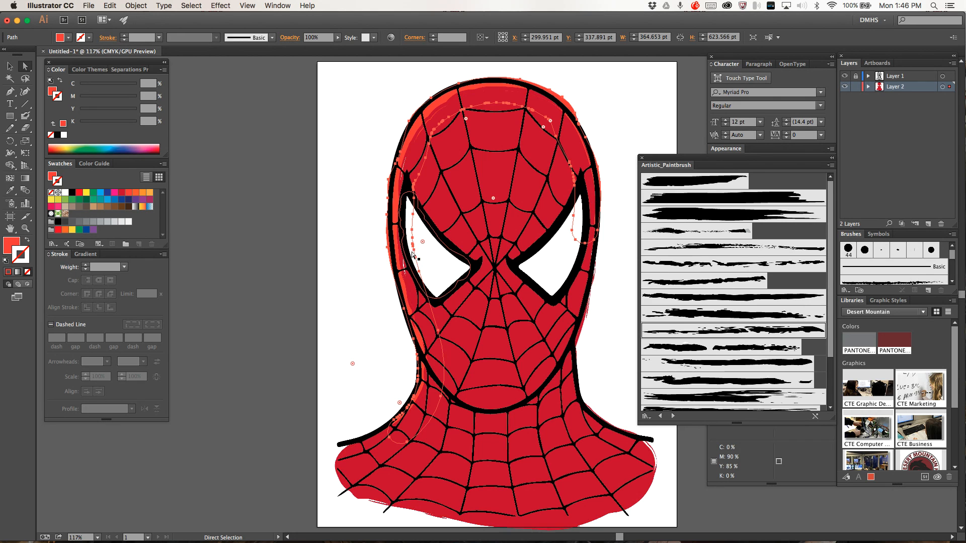
{"action": "left_click_drag", "start_coordinate": [416, 252], "coordinate": [390, 248]}
{"action": "left_click", "coordinate": [359, 246]}
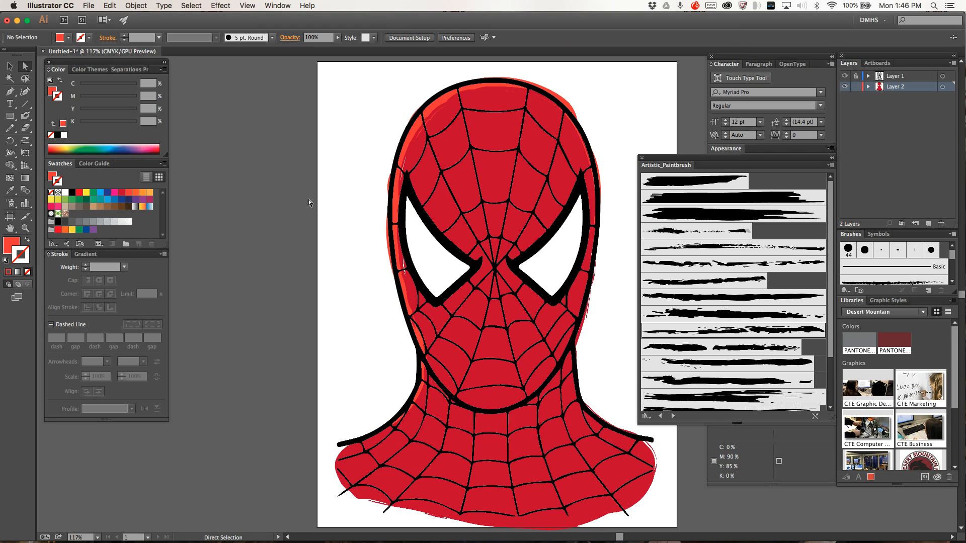
{"action": "left_click", "coordinate": [400, 270]}
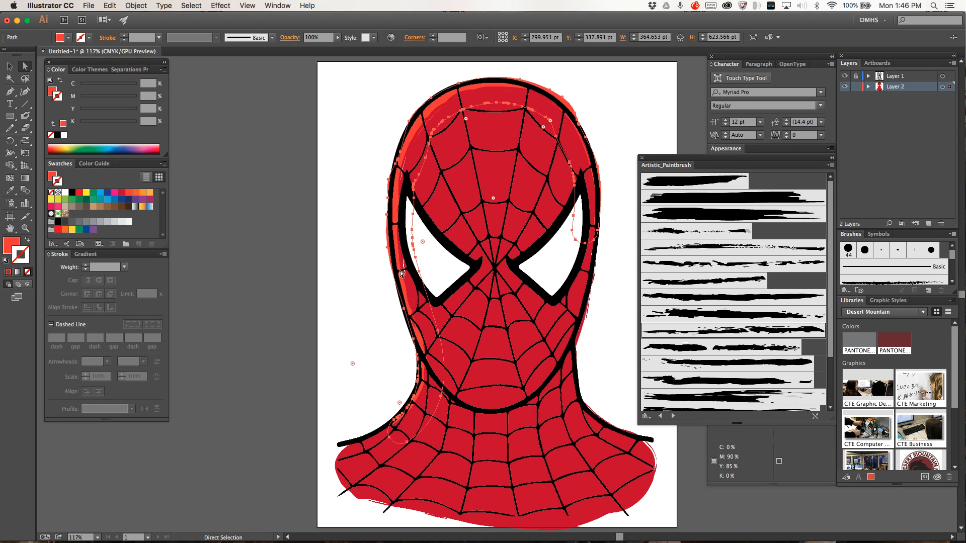
{"action": "left_click", "coordinate": [329, 221]}
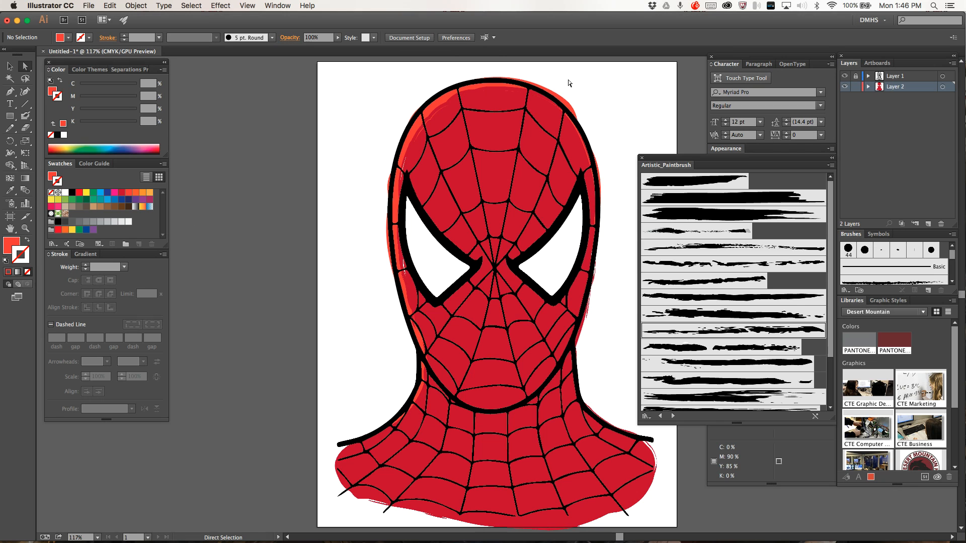
Try several Artistic_Paintbrush brushes on the main red shape's stroke and apply the wide, streaky dry-looking one
{"action": "left_click", "coordinate": [10, 66]}
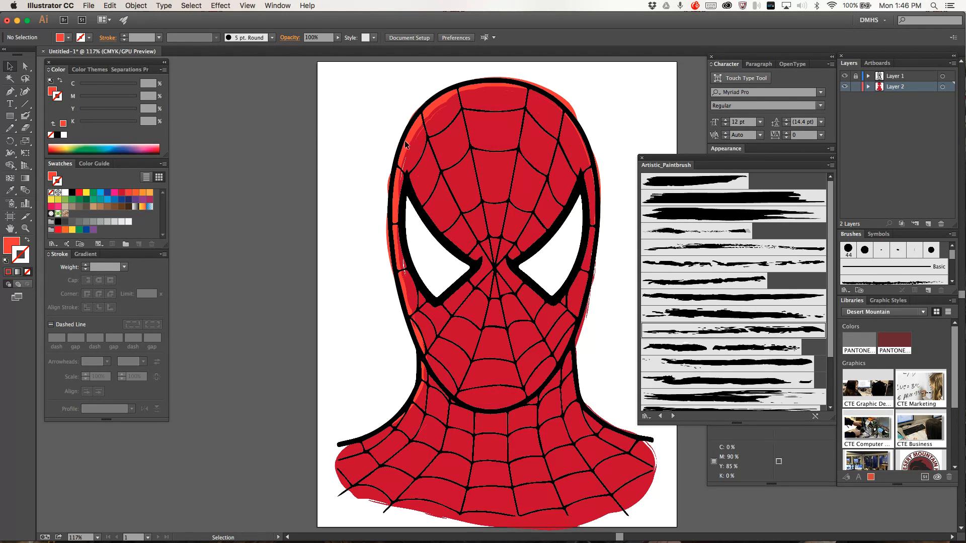
{"action": "left_click", "coordinate": [425, 149]}
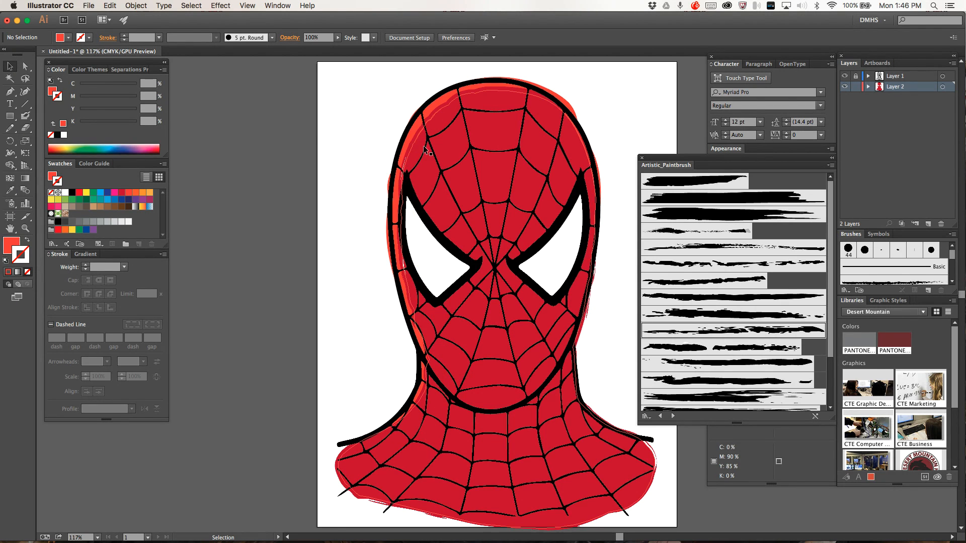
{"action": "left_click", "coordinate": [751, 251]}
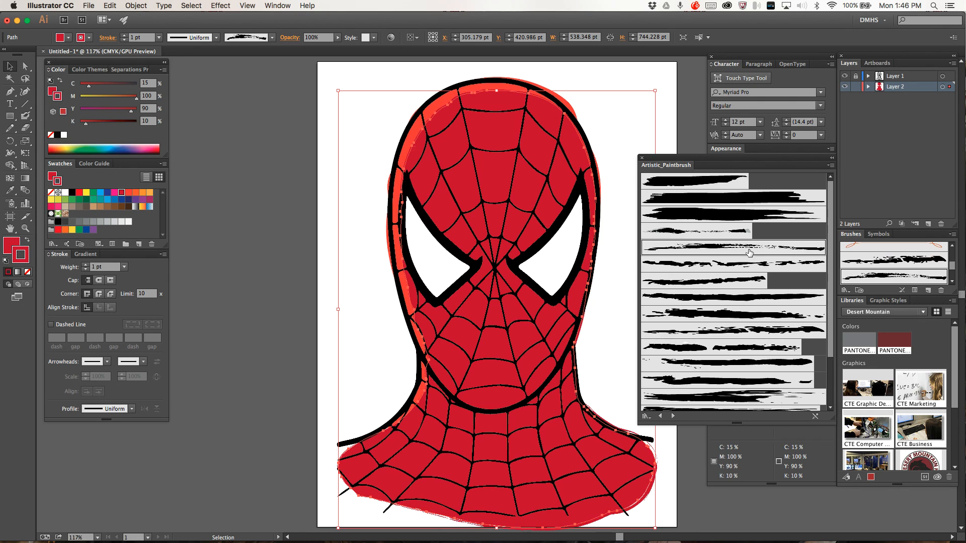
{"action": "left_click", "coordinate": [710, 281]}
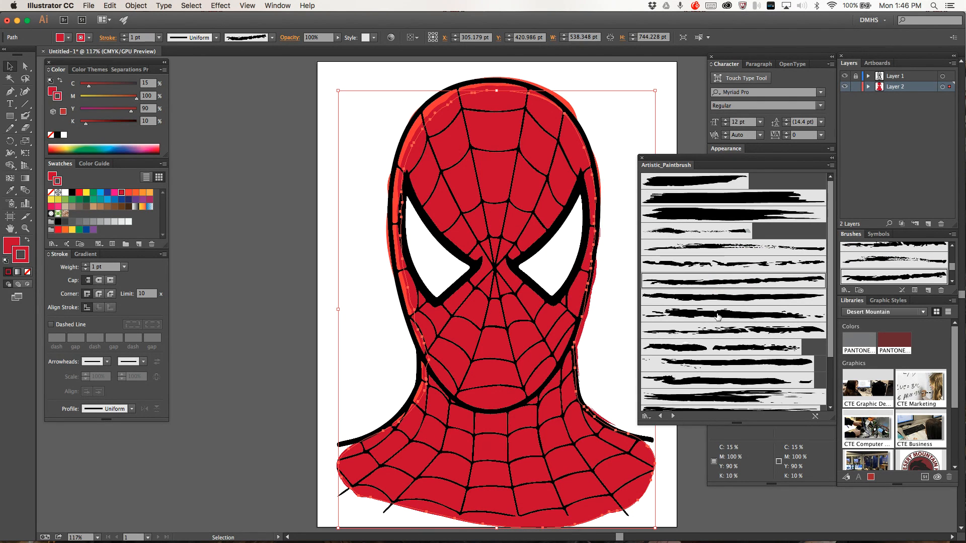
{"action": "left_click", "coordinate": [718, 331]}
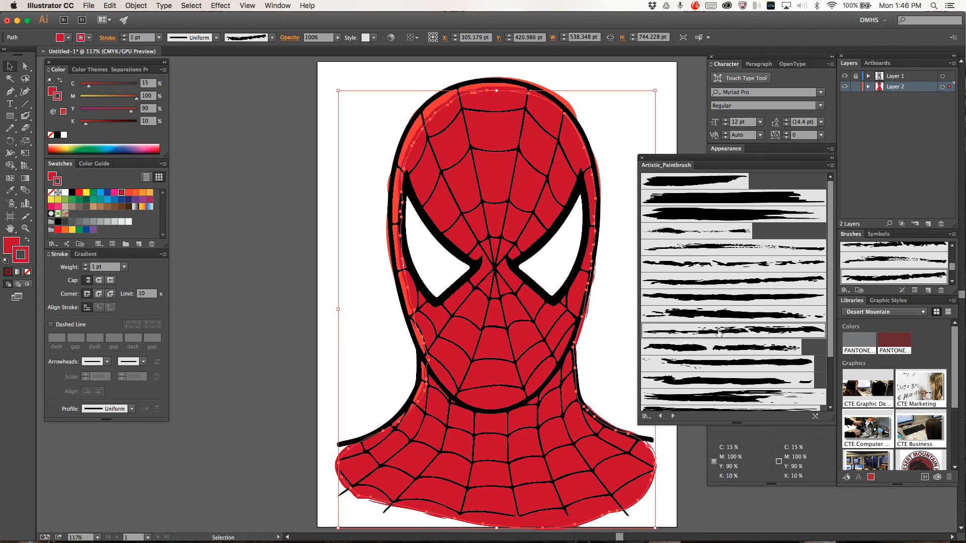
{"action": "left_click", "coordinate": [718, 397]}
{"action": "left_click", "coordinate": [289, 239]}
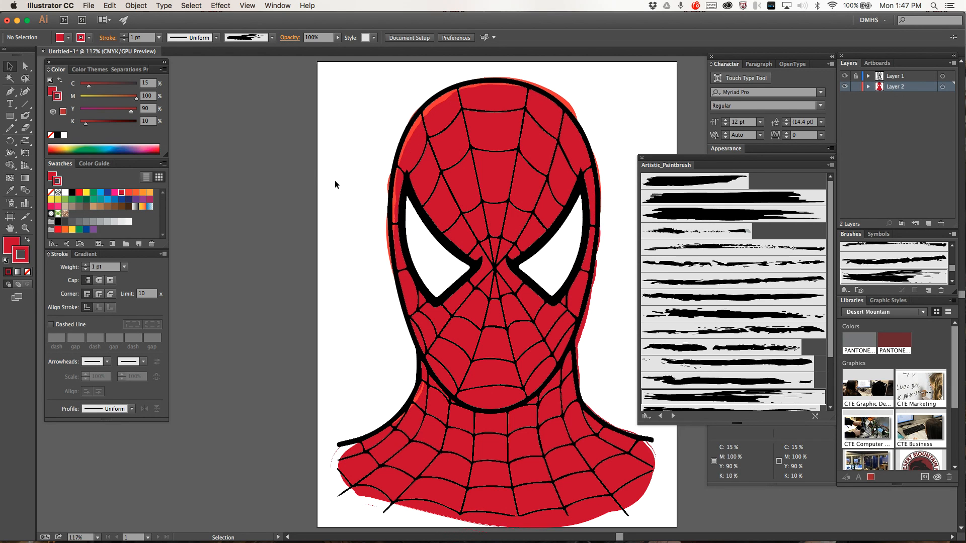
Open the recent file BFT Logo.ai and zoom in to 300% on the butterfly to examine its rough brushed edges
{"action": "left_click", "coordinate": [89, 5]}
{"action": "mouse_move", "coordinate": [95, 46]}
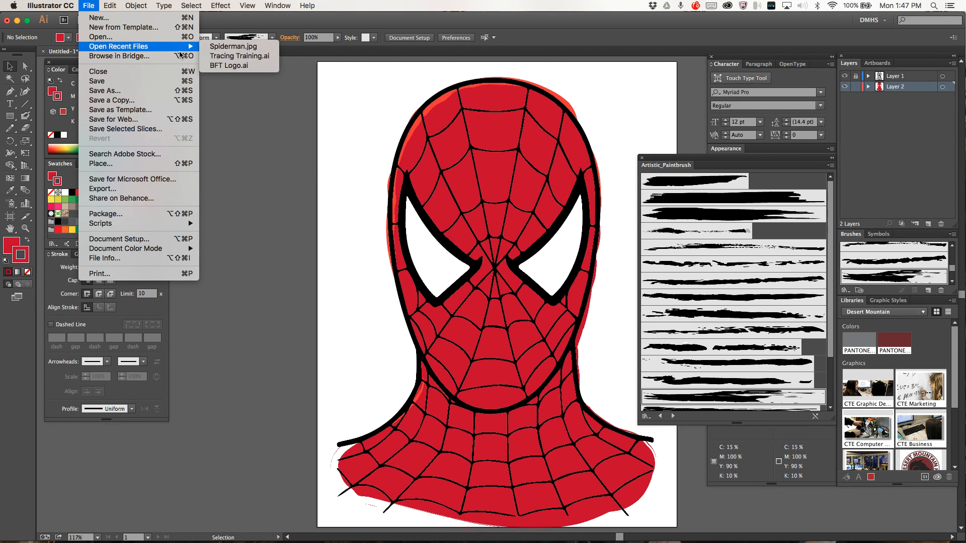
{"action": "left_click", "coordinate": [230, 66]}
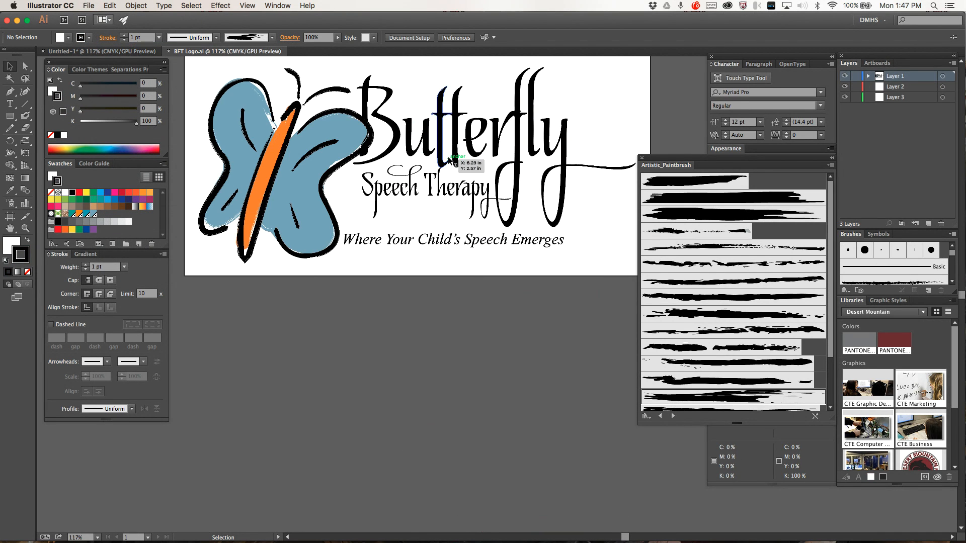
{"action": "key", "text": "super+equal"}
{"action": "key", "text": "super+equal"}
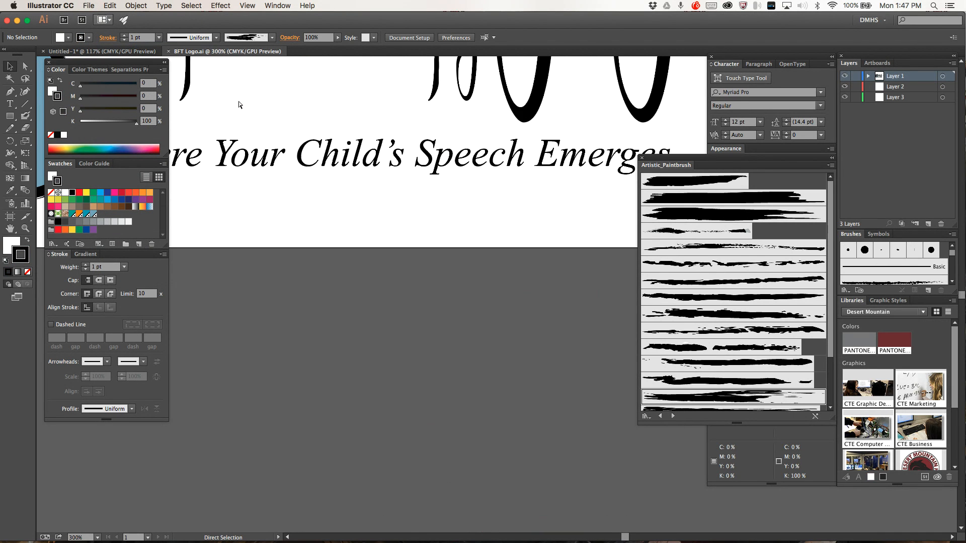
{"action": "key", "text": "space"}
{"action": "left_click_drag", "start_coordinate": [234, 101], "coordinate": [663, 407]}
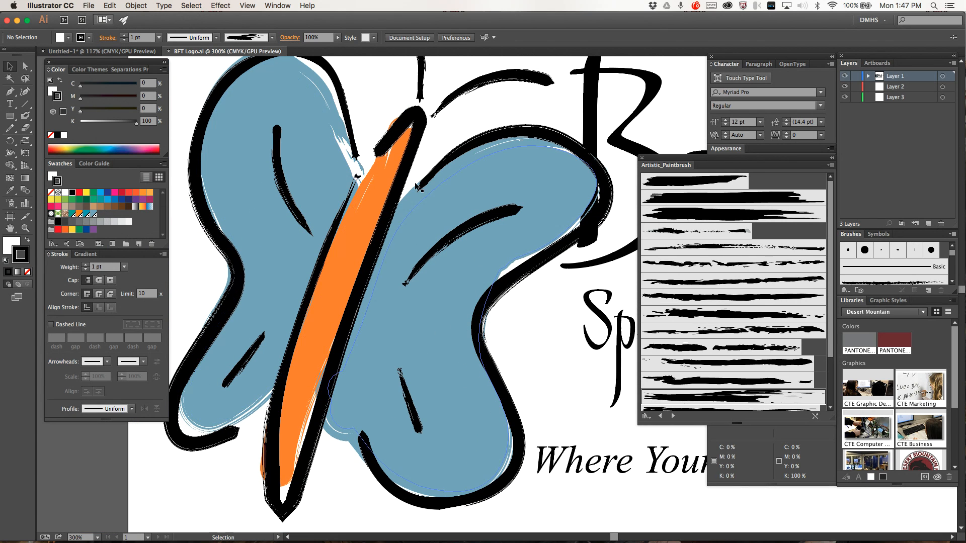
Inspect the butterfly's orange body and show the Paintbrush and Blob Brush tool choices
{"action": "left_click", "coordinate": [288, 324]}
{"action": "key", "text": "a"}
{"action": "key", "text": "v"}
{"action": "left_click", "coordinate": [26, 117]}
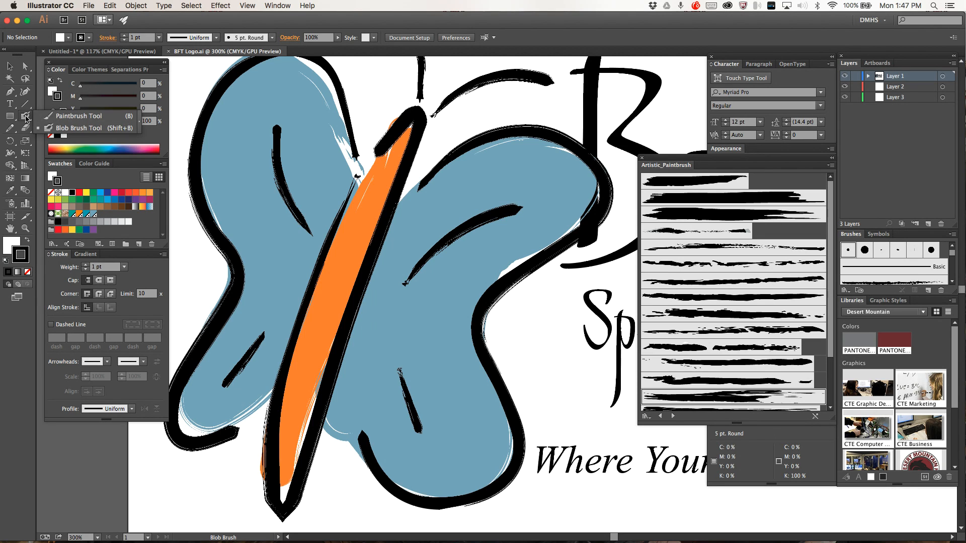